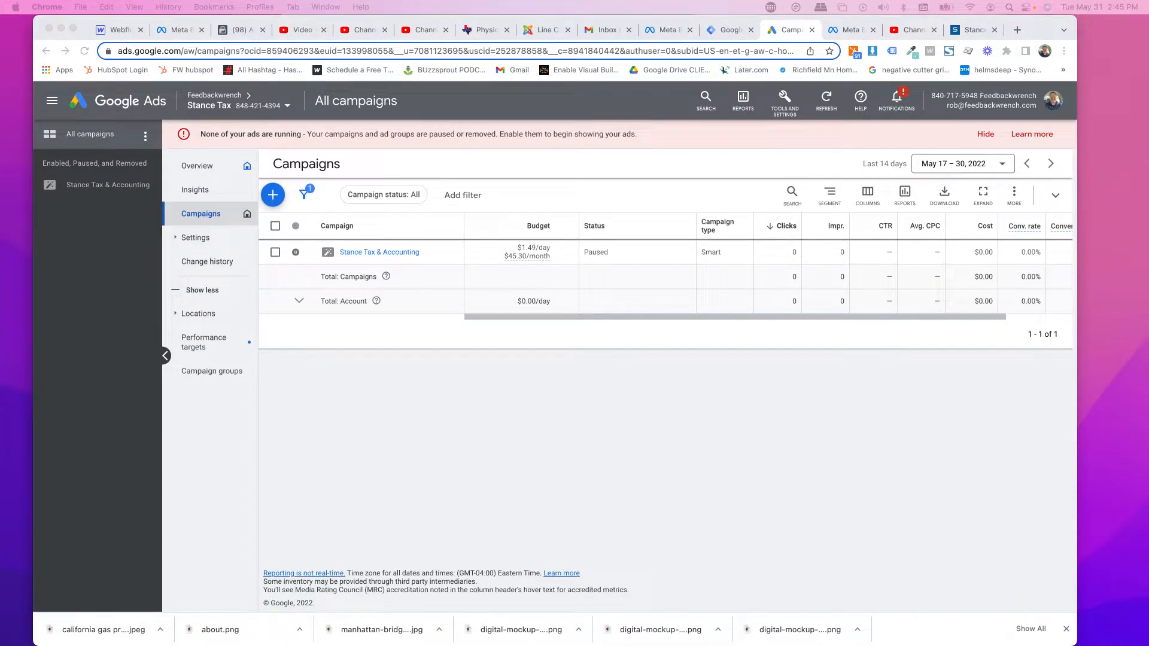
Open the Audience manager of the Stance Tax account
left_click(507, 105)
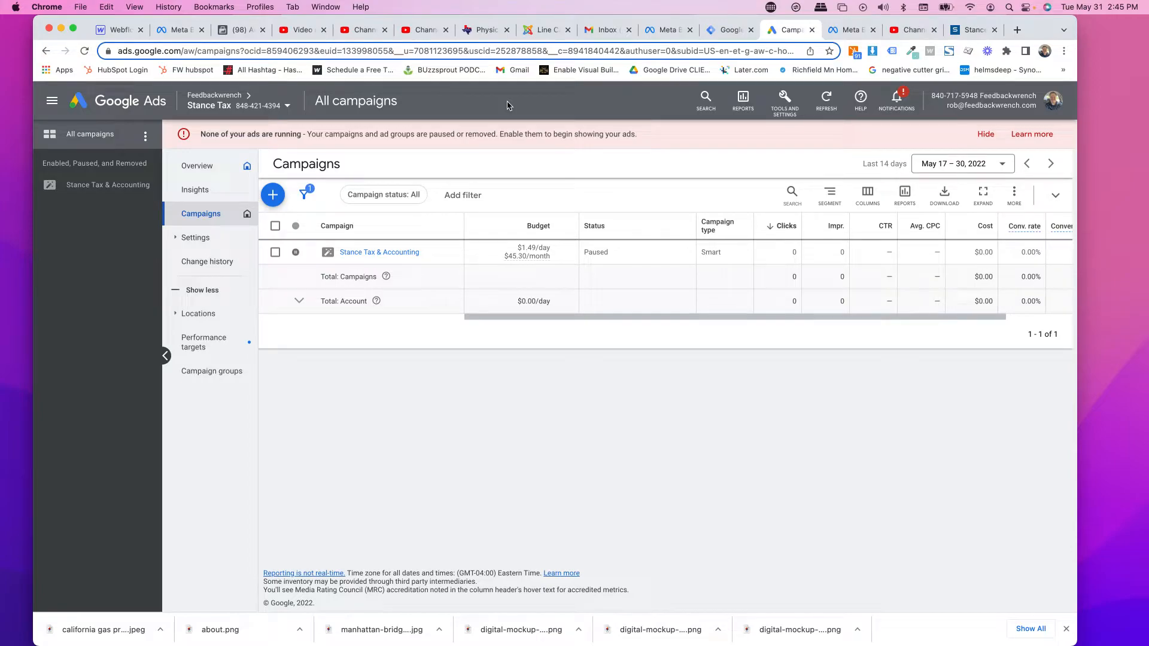
left_click(797, 104)
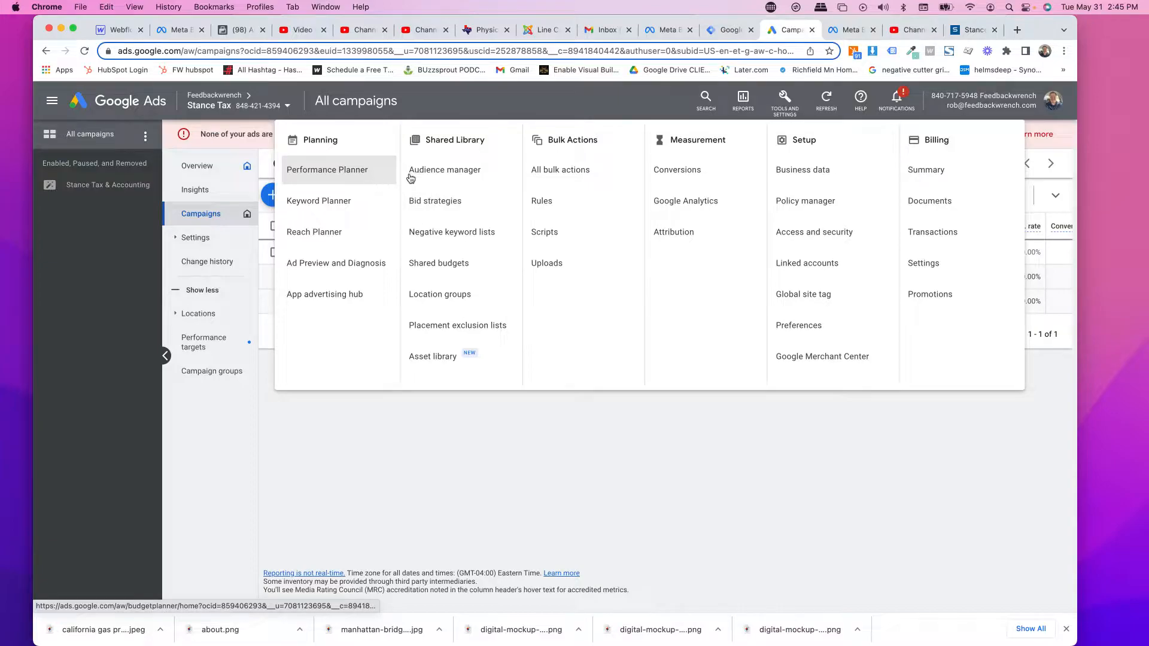
left_click(445, 174)
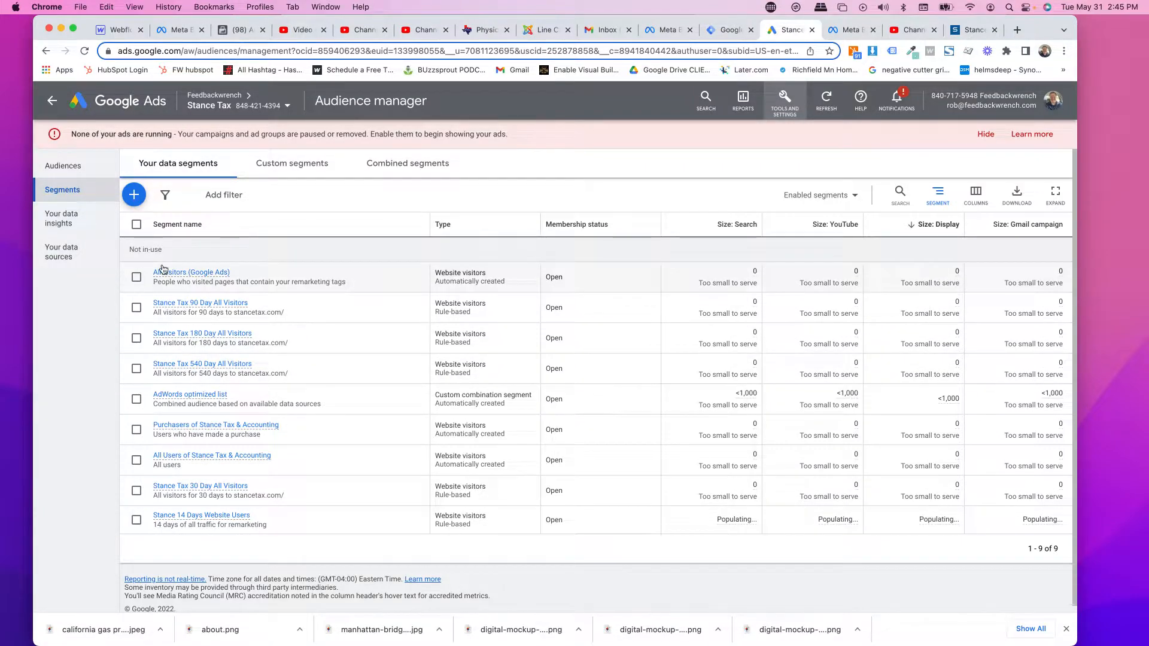
left_click(135, 195)
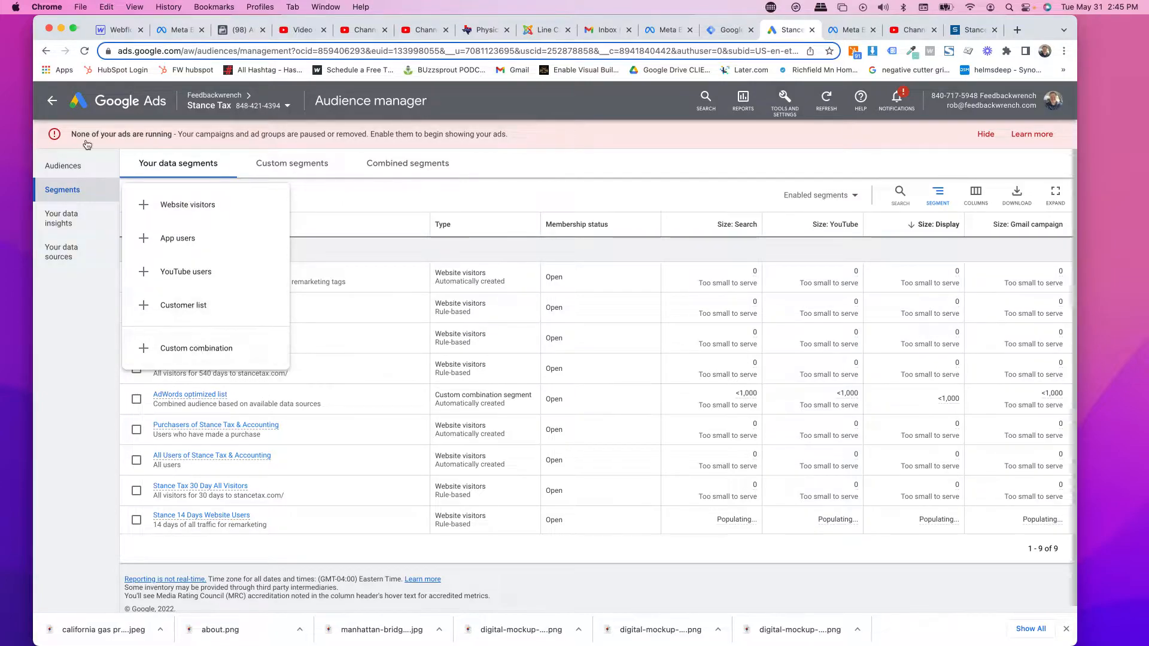
left_click(77, 209)
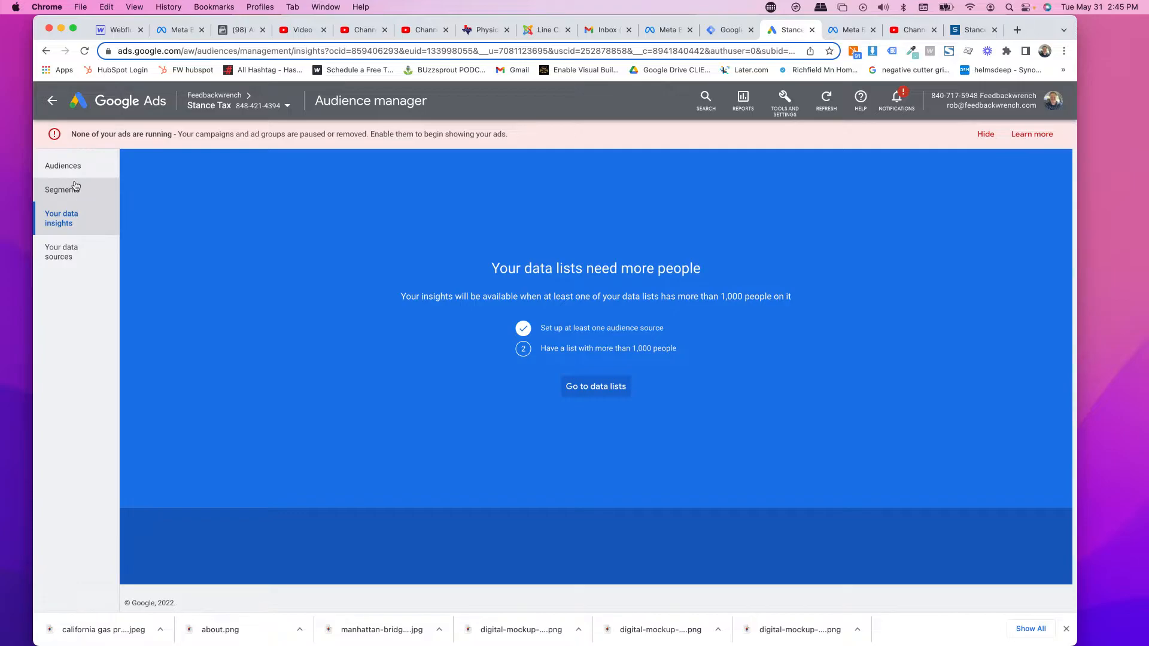
left_click(73, 189)
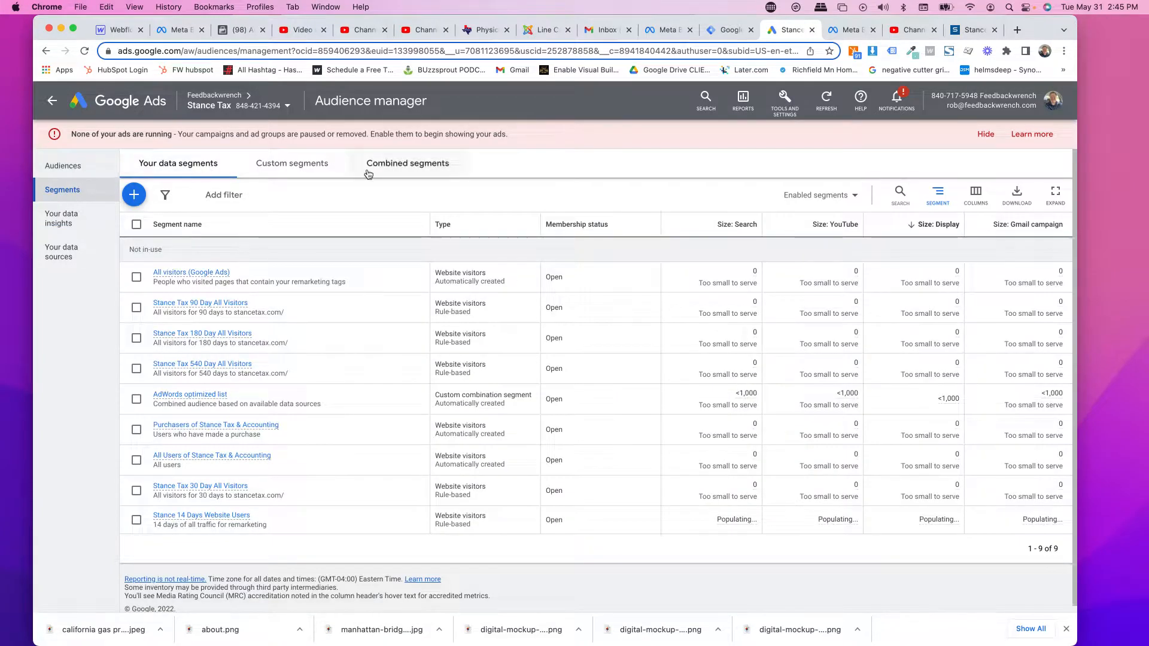
Create a new custom segment and name it "bookkeeping Intent Audiences"
left_click(302, 164)
left_click(139, 196)
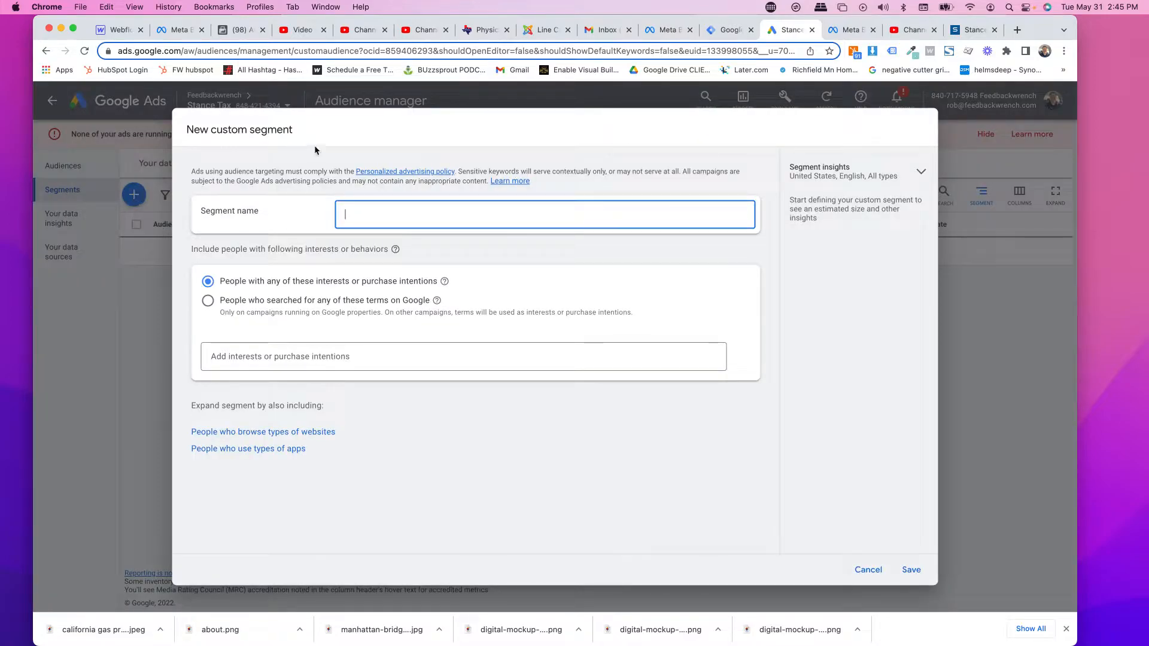
right_click(316, 150)
left_click(287, 132)
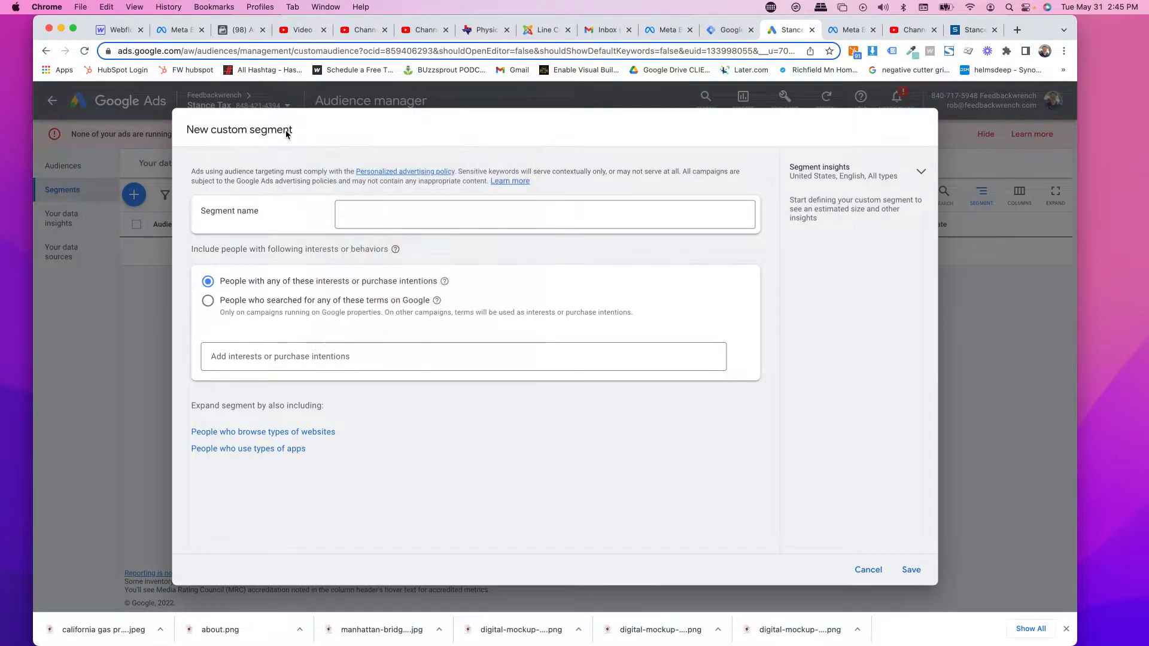
left_click(389, 209)
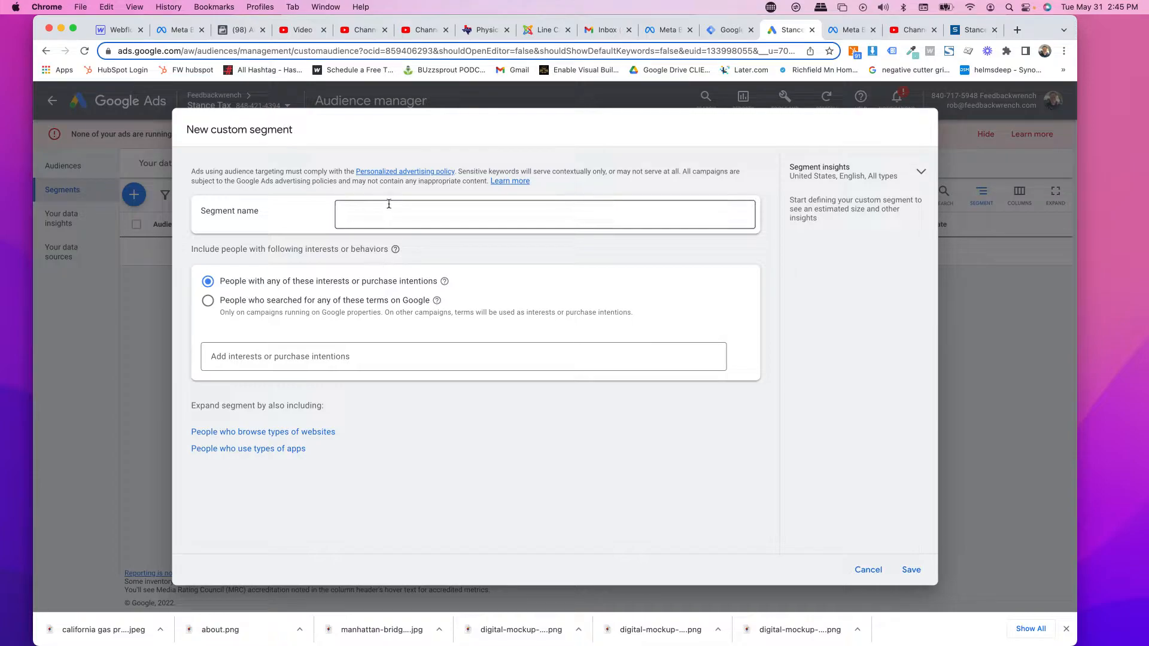
type("bookkeeping Intent Audiences")
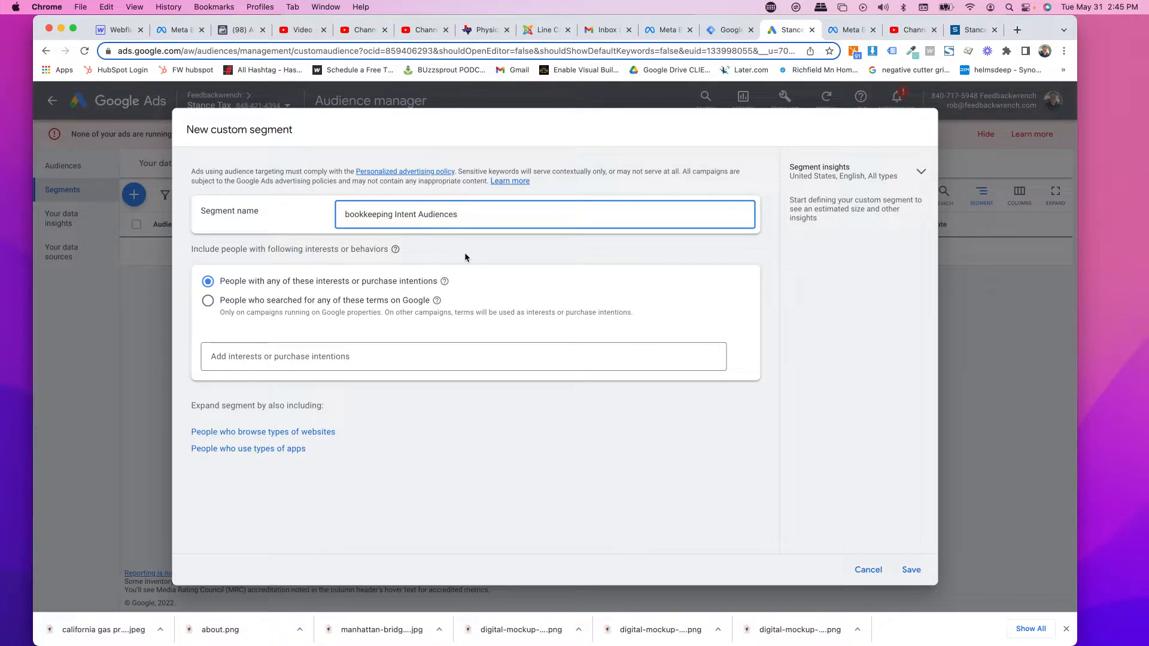
Examine the interest and search-term targeting options and read the explanation of the interests or purchase intentions option
scroll(317, 274, "up", 5)
scroll(317, 274, "left", 1)
scroll(317, 274, "down", 1)
scroll(316, 274, "down", 5)
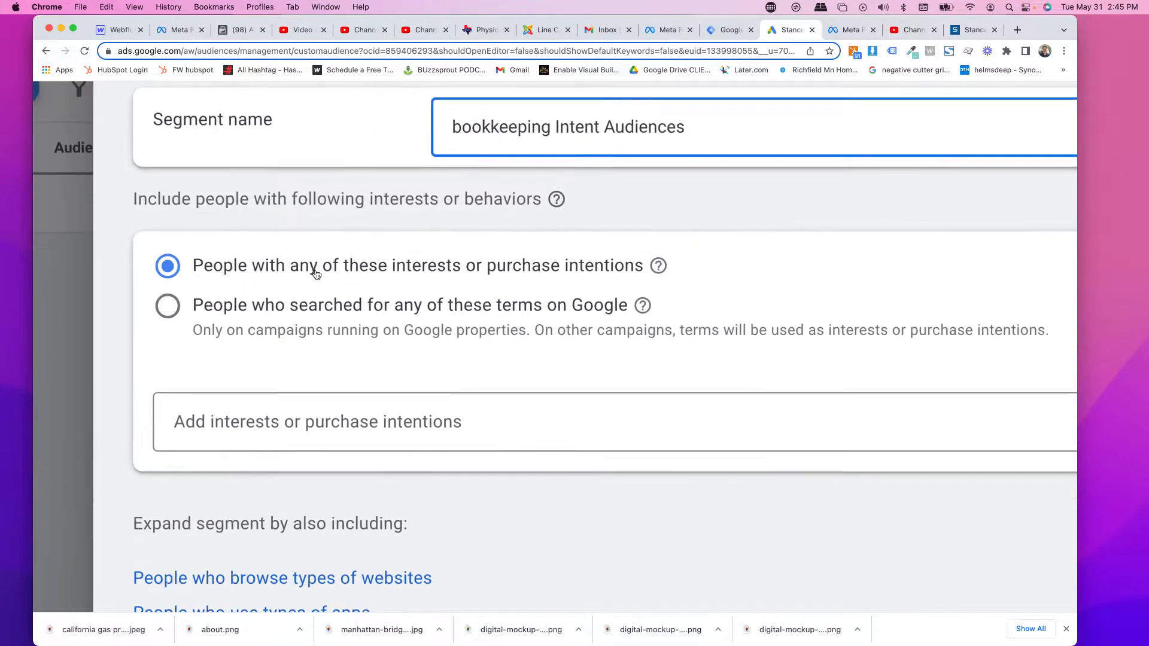
scroll(316, 274, "up", 4)
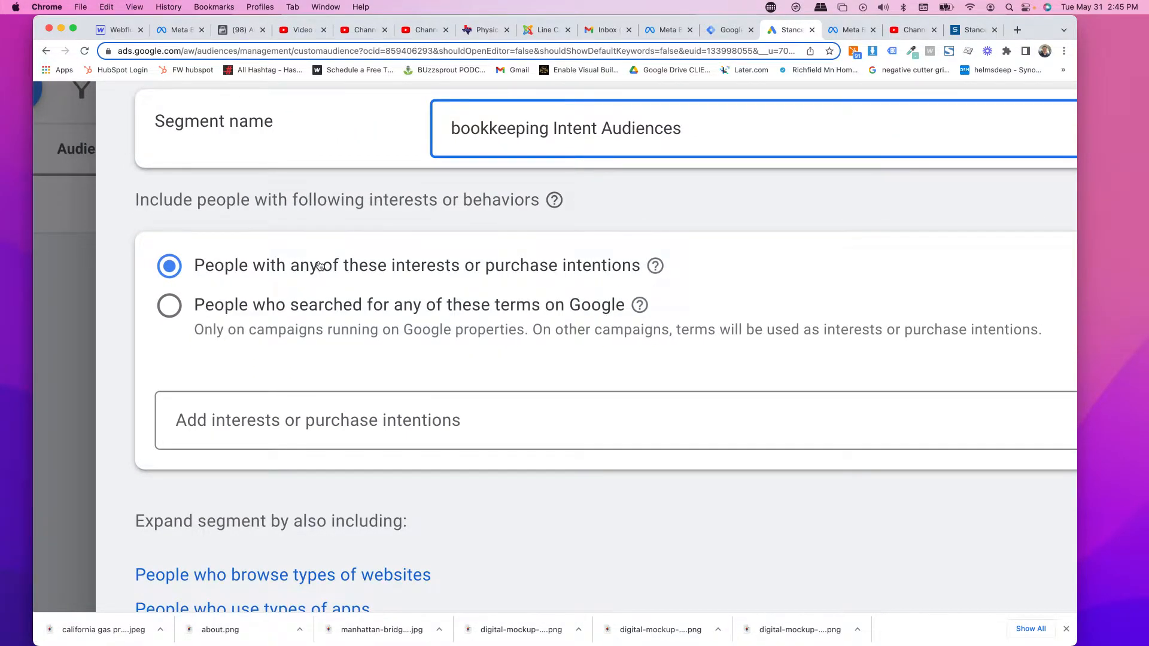
scroll(238, 268, "down", 1)
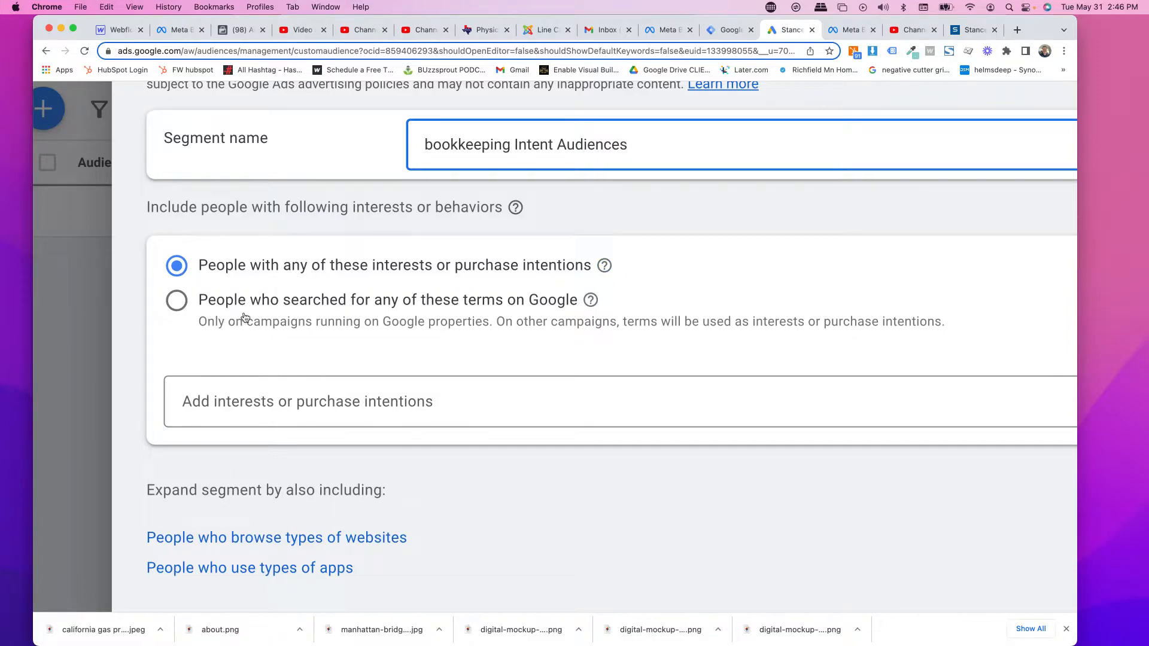
scroll(482, 317, "down", 5)
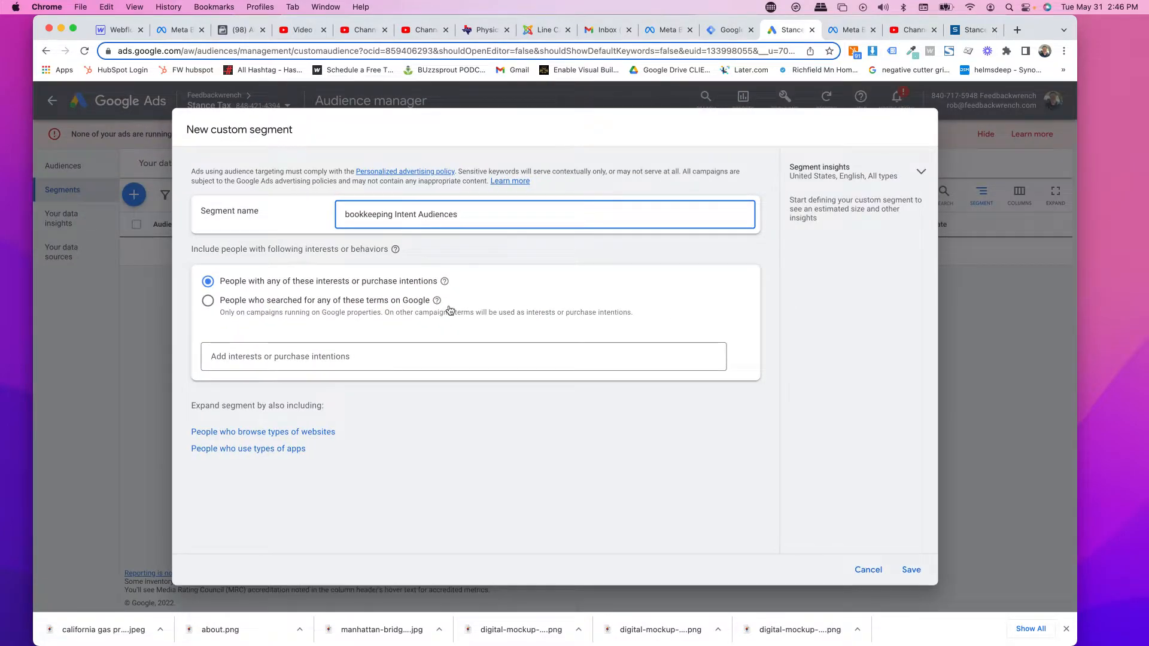
mouse_move(445, 283)
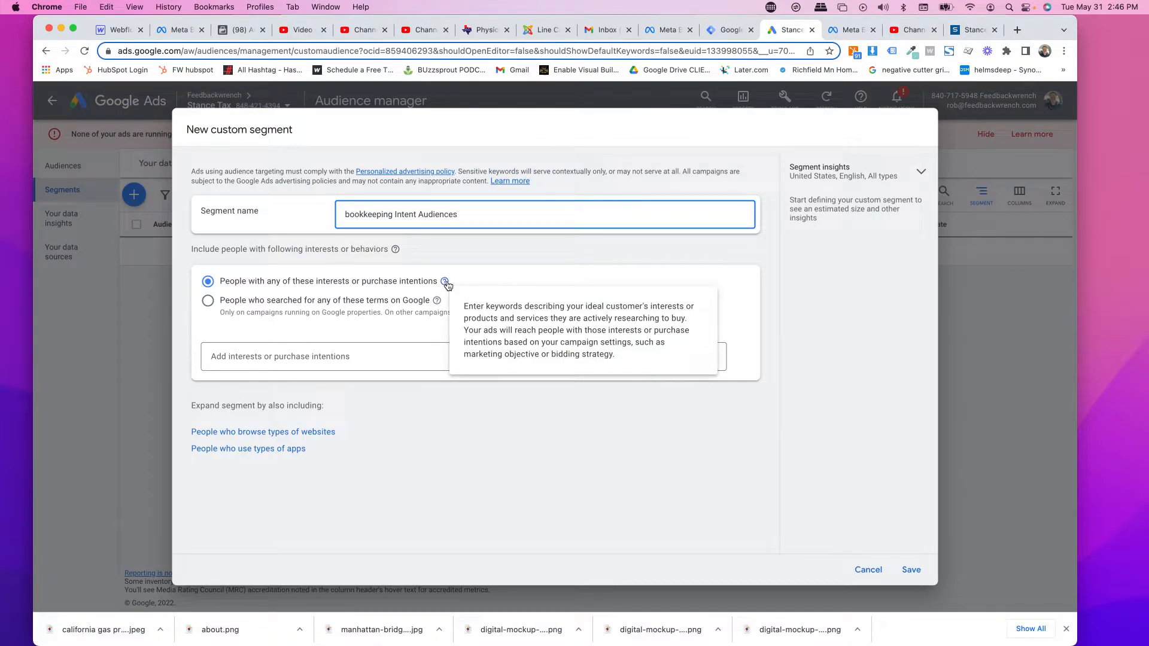
left_click(472, 258)
mouse_move(445, 283)
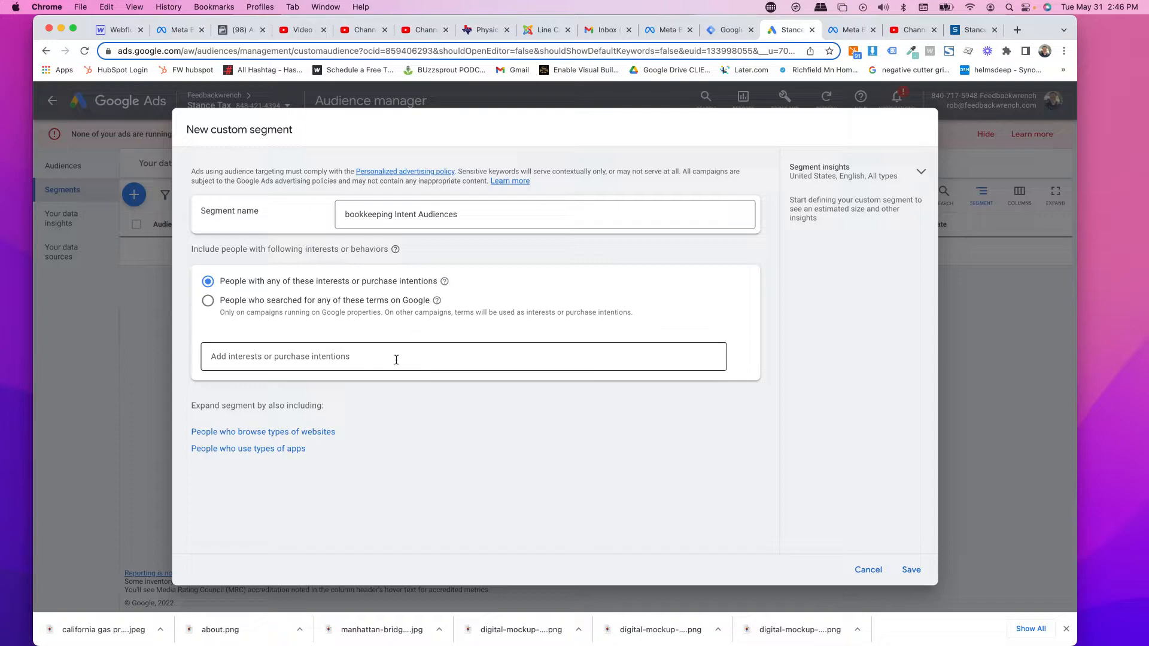
Look up "bookkeeping" as a purchase intention and add the idea "book keeping and accounting services" to the segment
left_click(394, 359)
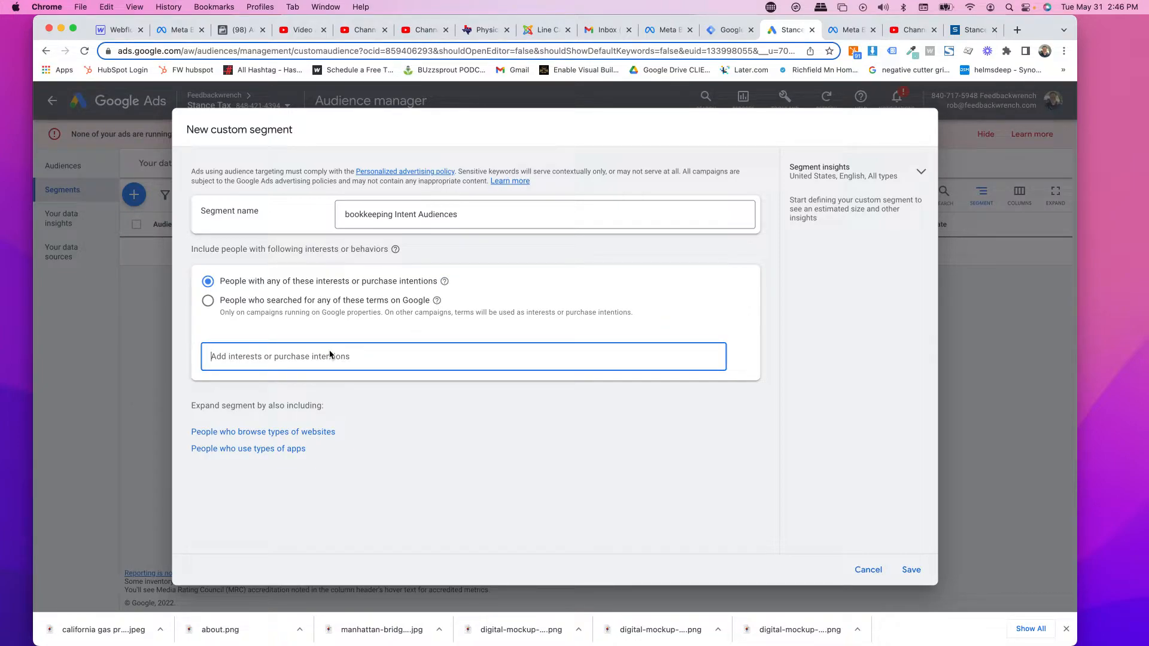
type("bookkeeping")
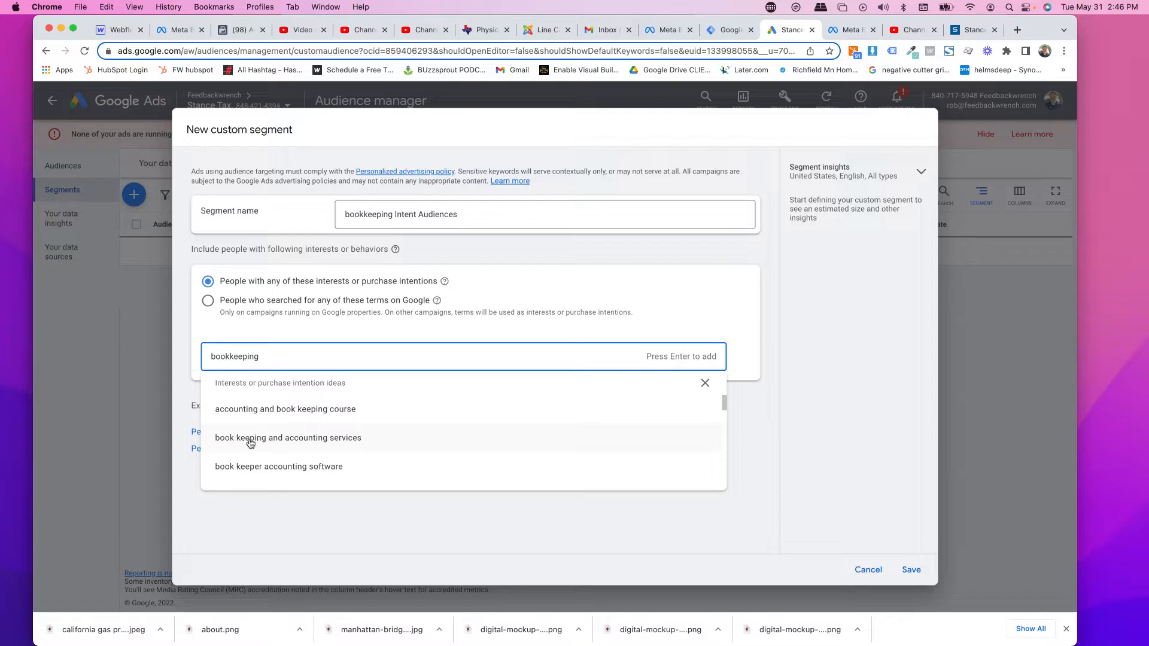
left_click(250, 440)
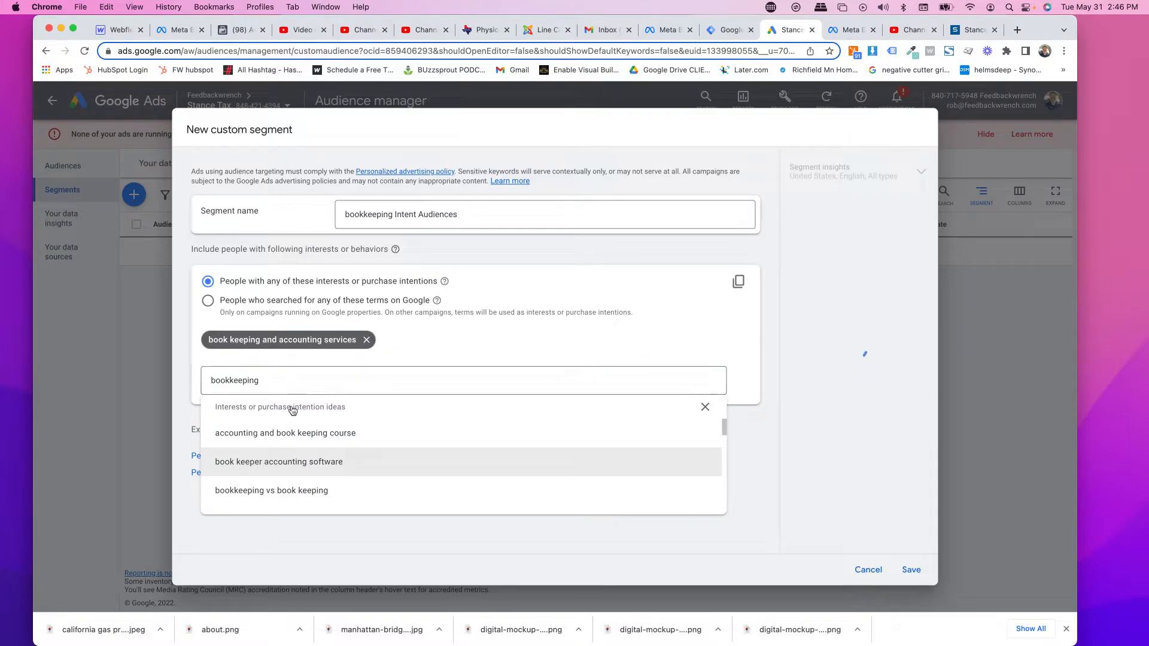
Change the interest lookup to "bookkeepers" and add the idea "accountant bookkeeping services" to the segment
scroll(266, 455, "down", 4)
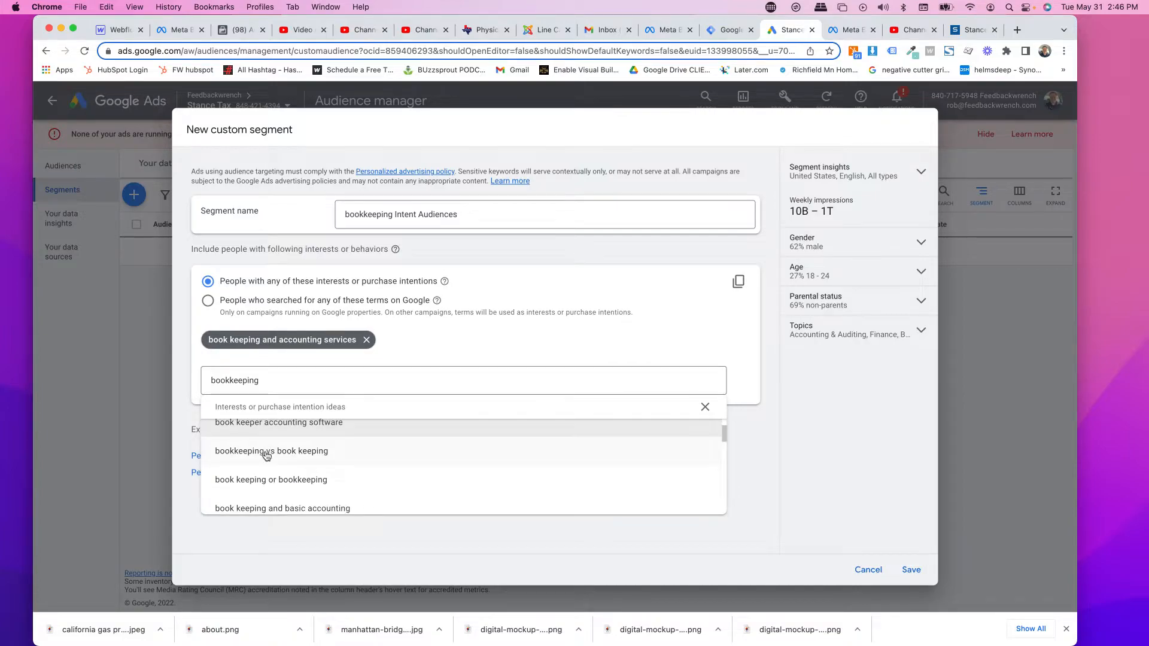
scroll(267, 455, "up", 1)
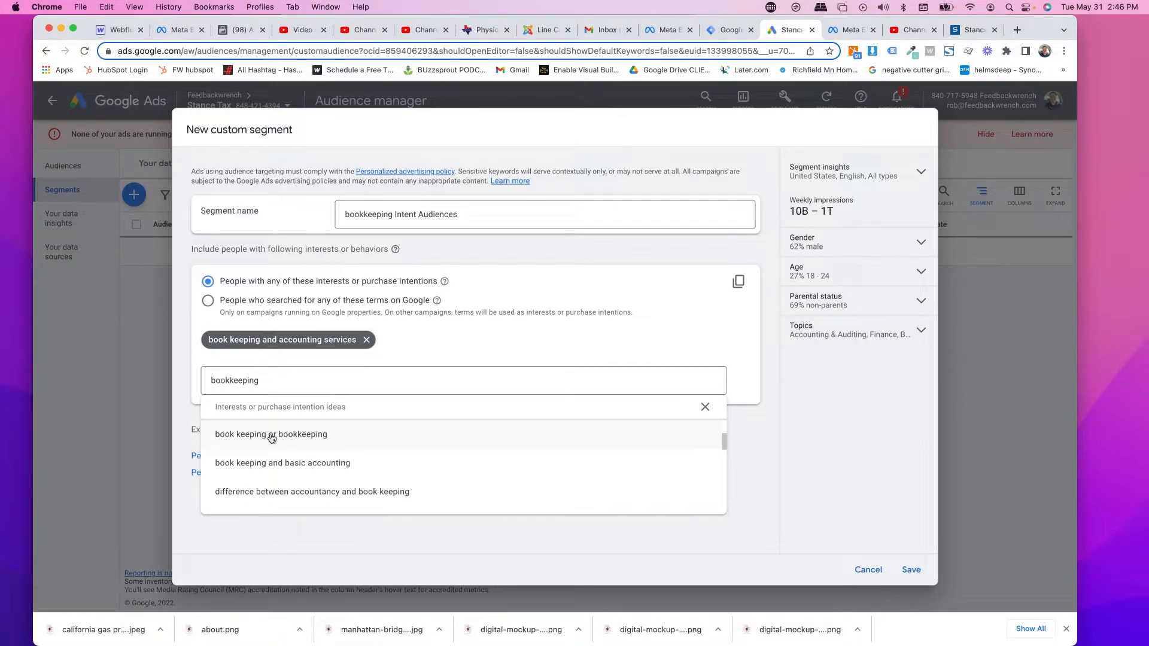
scroll(272, 438, "down", 3)
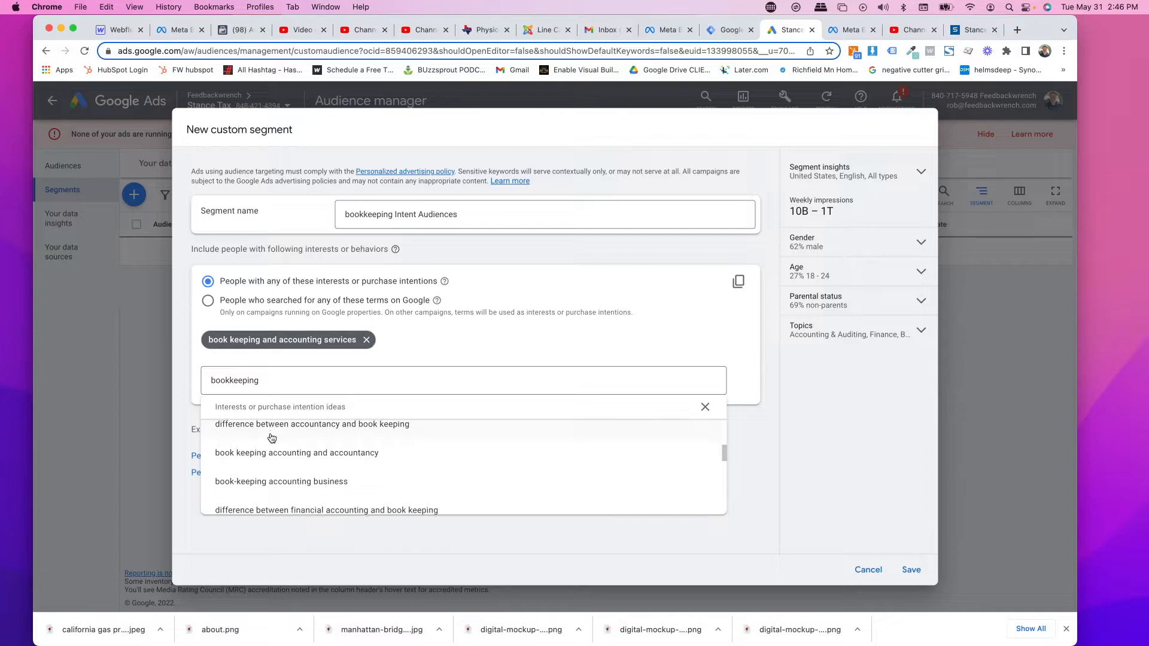
scroll(272, 438, "down", 1)
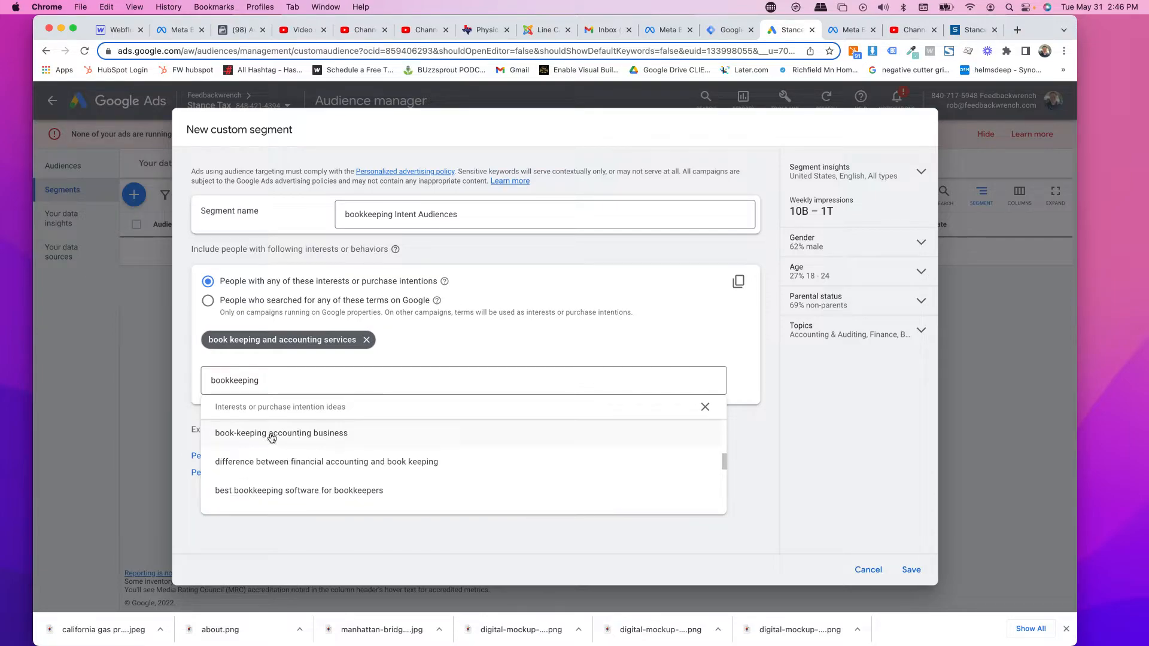
scroll(271, 438, "up", 3)
left_click(272, 380)
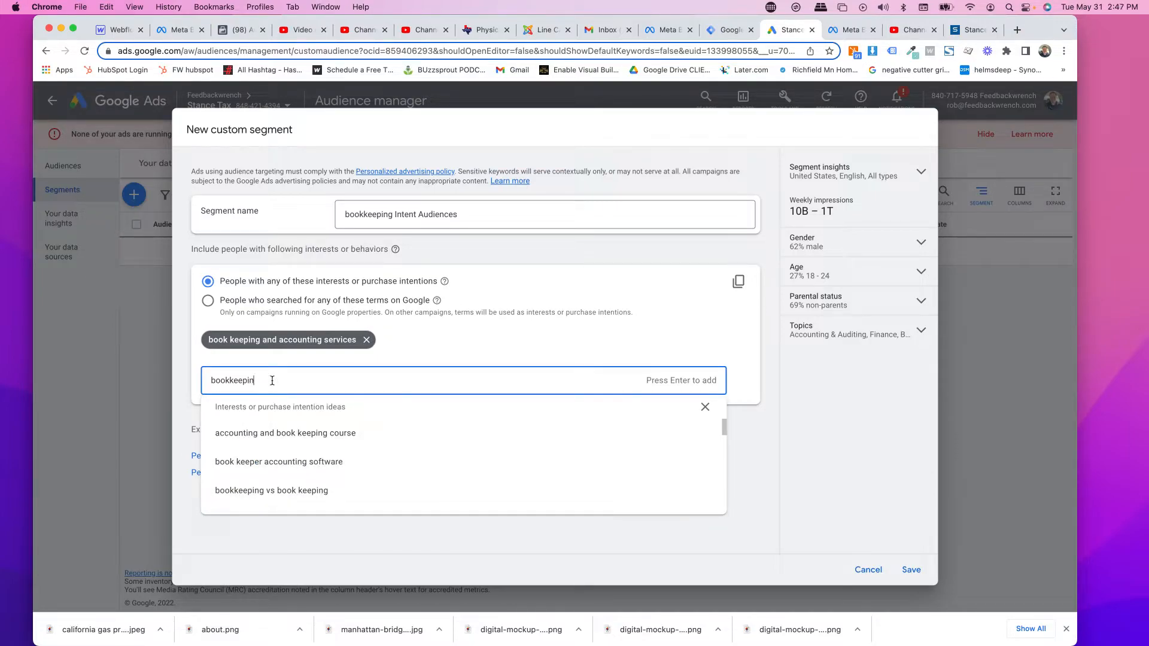
key("BackSpace")
key("BackSpace")
type("ers")
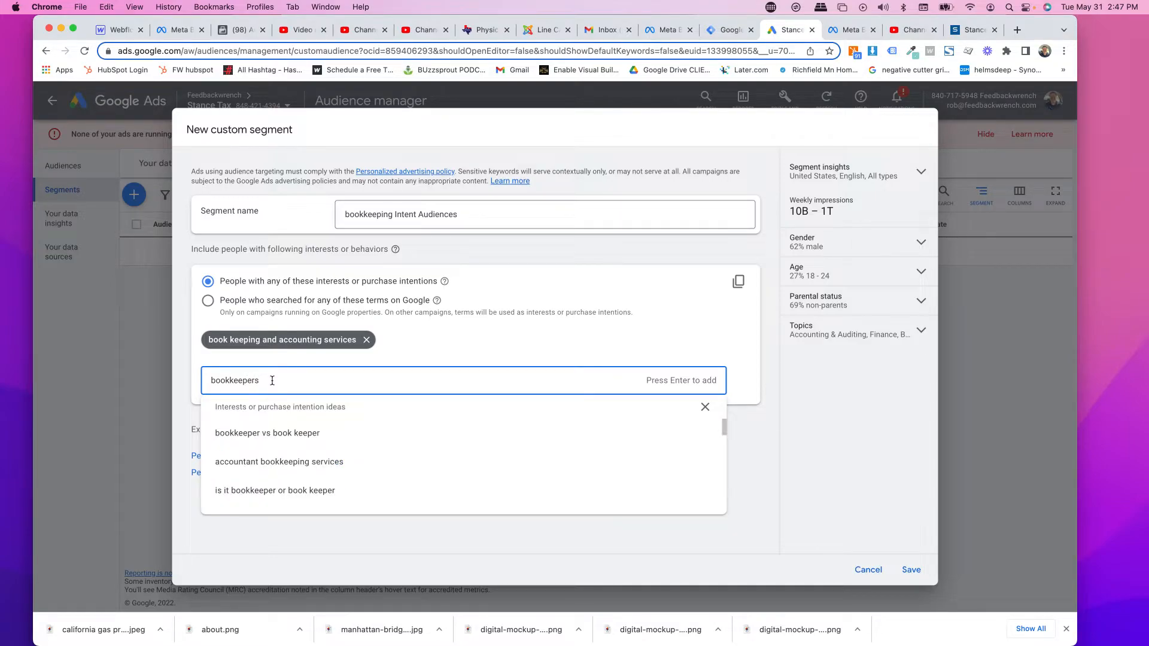
left_click(277, 462)
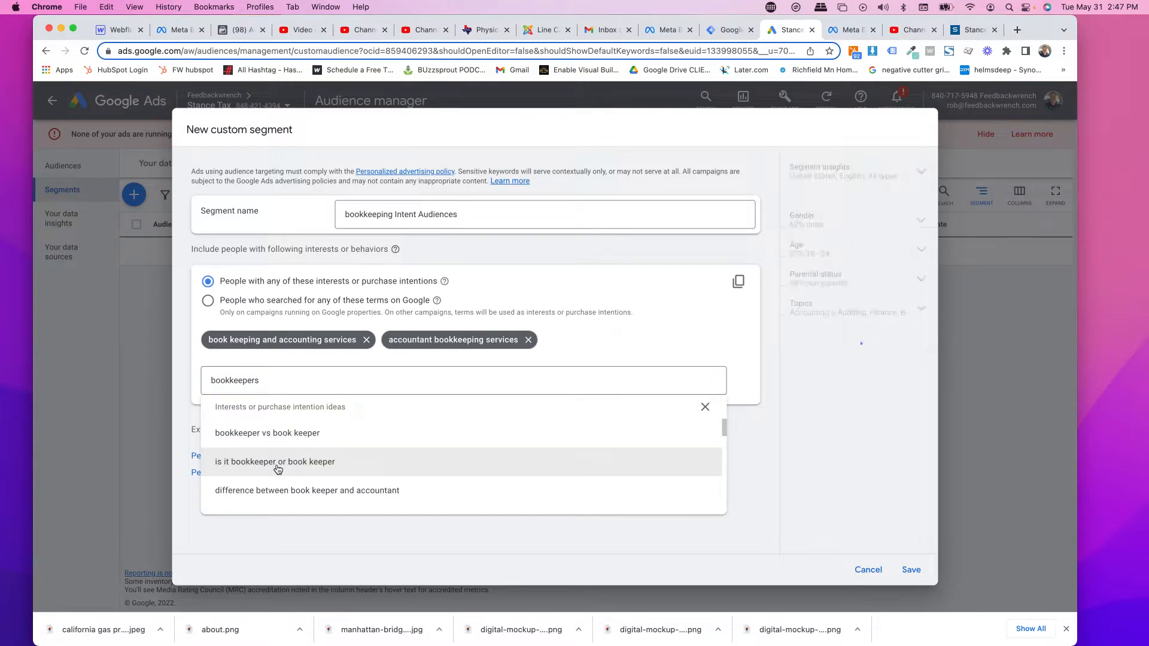
Add the idea "bookkeeping bookkeeper" from the "bookkeepers" suggestions to the segment
scroll(314, 444, "down", 1)
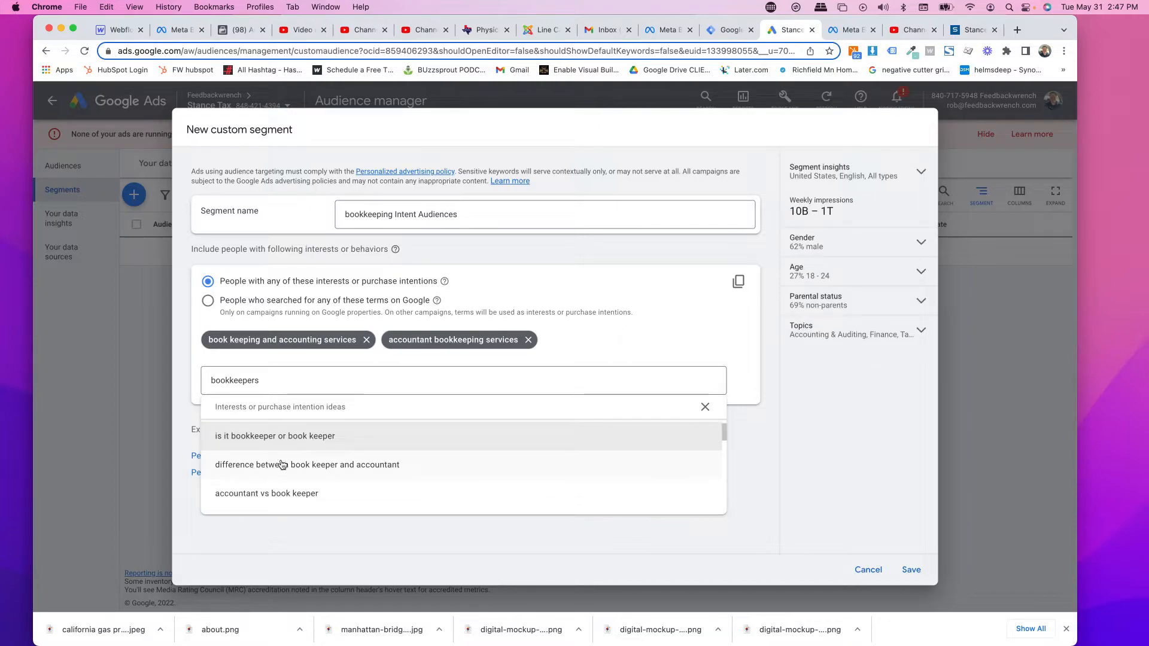
scroll(284, 466, "down", 2)
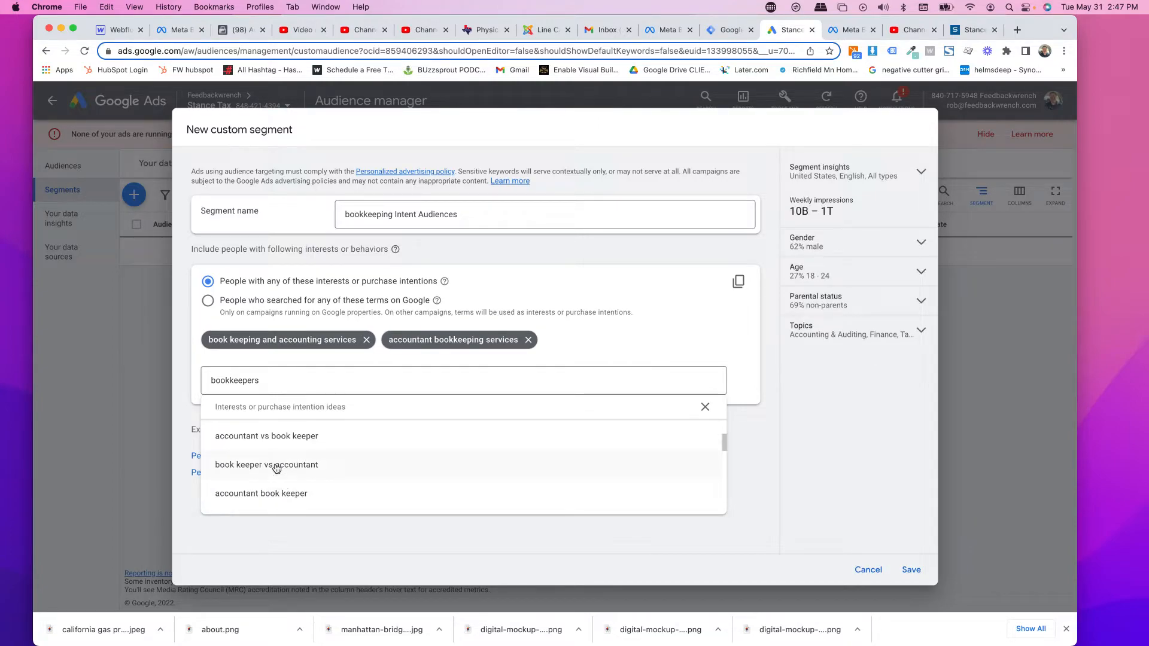
scroll(279, 467, "down", 2)
scroll(279, 468, "down", 1)
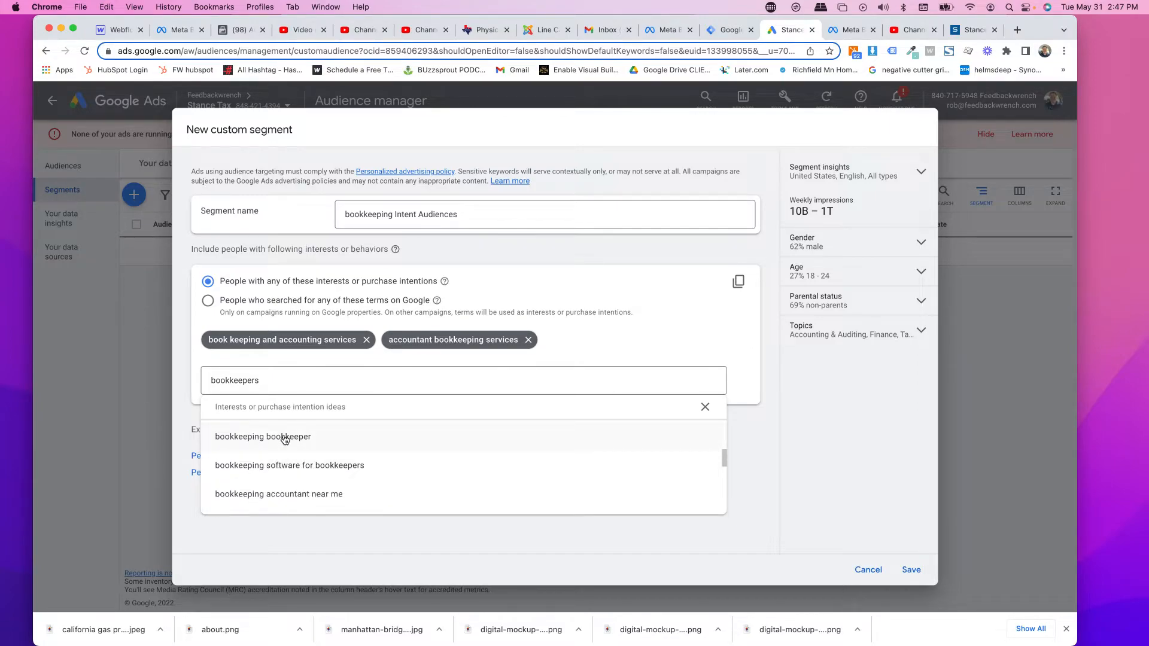
left_click(284, 440)
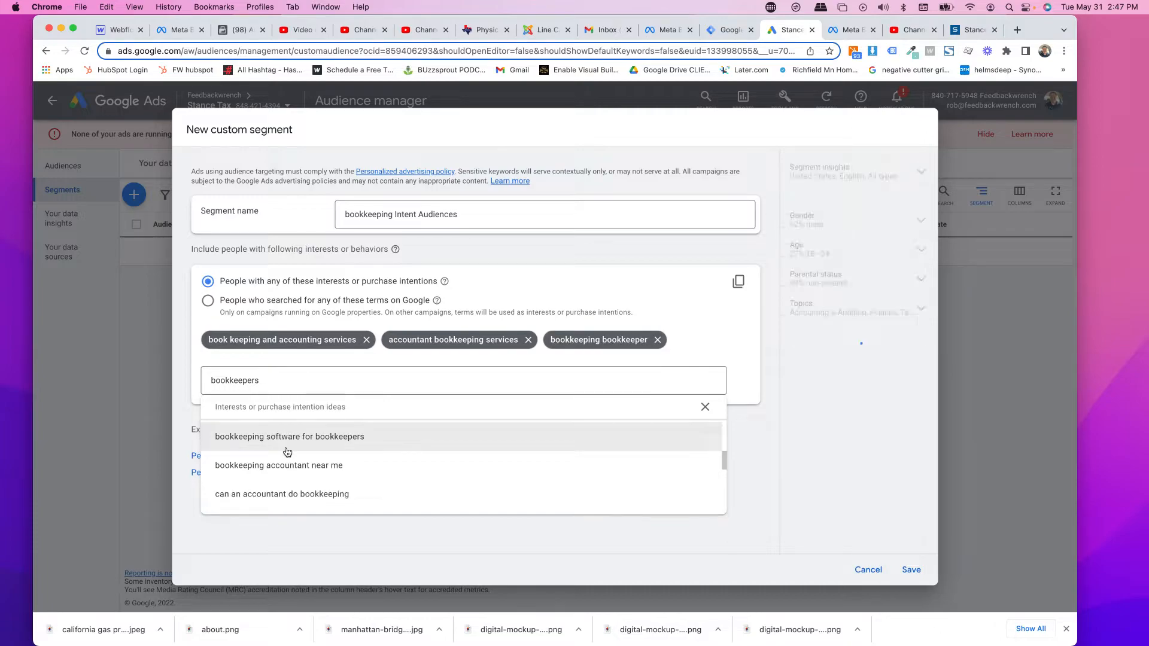
Extend the lookup to "bookkeepers near me" and add the ideas "bookkeping accountant near me" and "bookkeeping accountant near me"
scroll(287, 451, "down", 3)
left_click(275, 386)
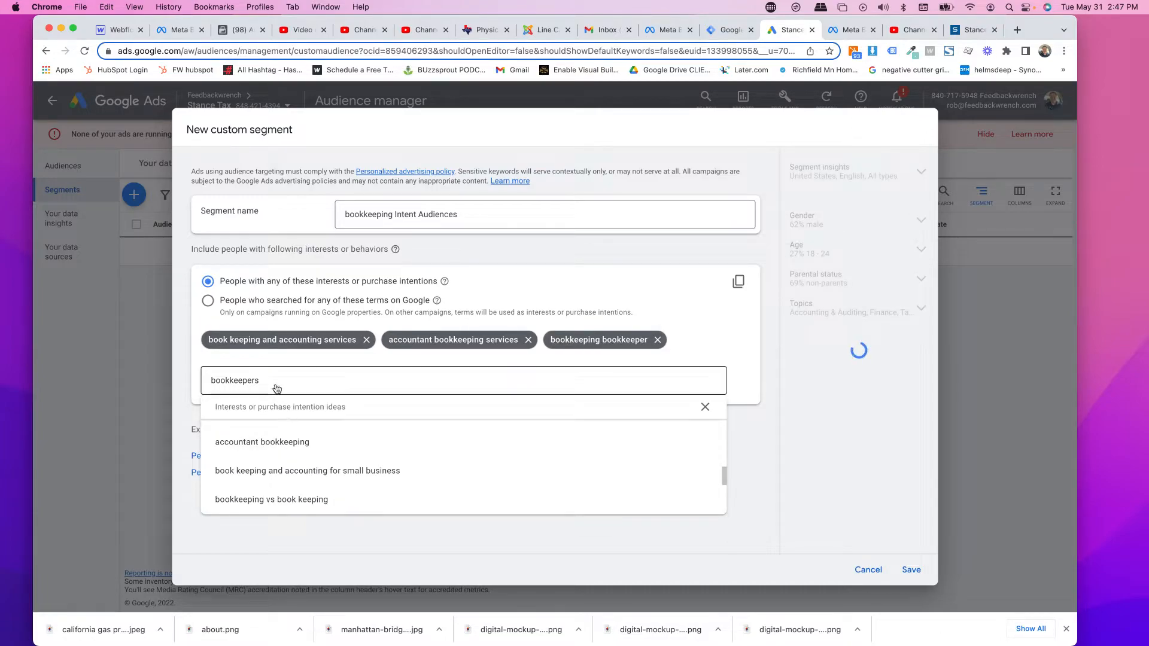
type("near me")
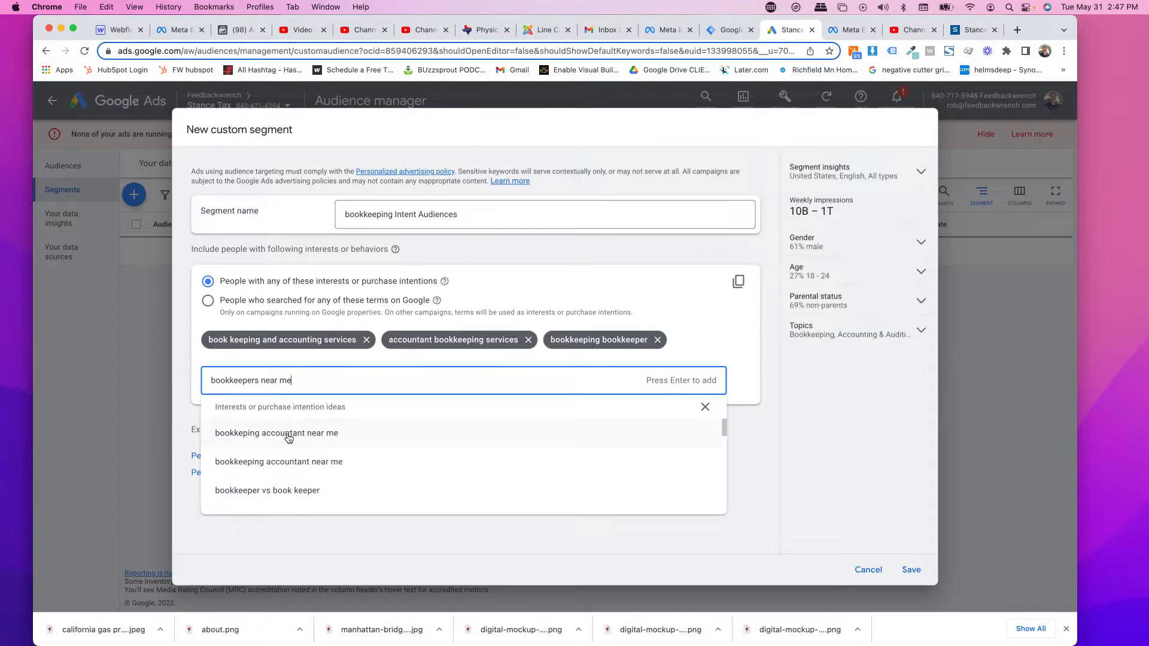
left_click(263, 440)
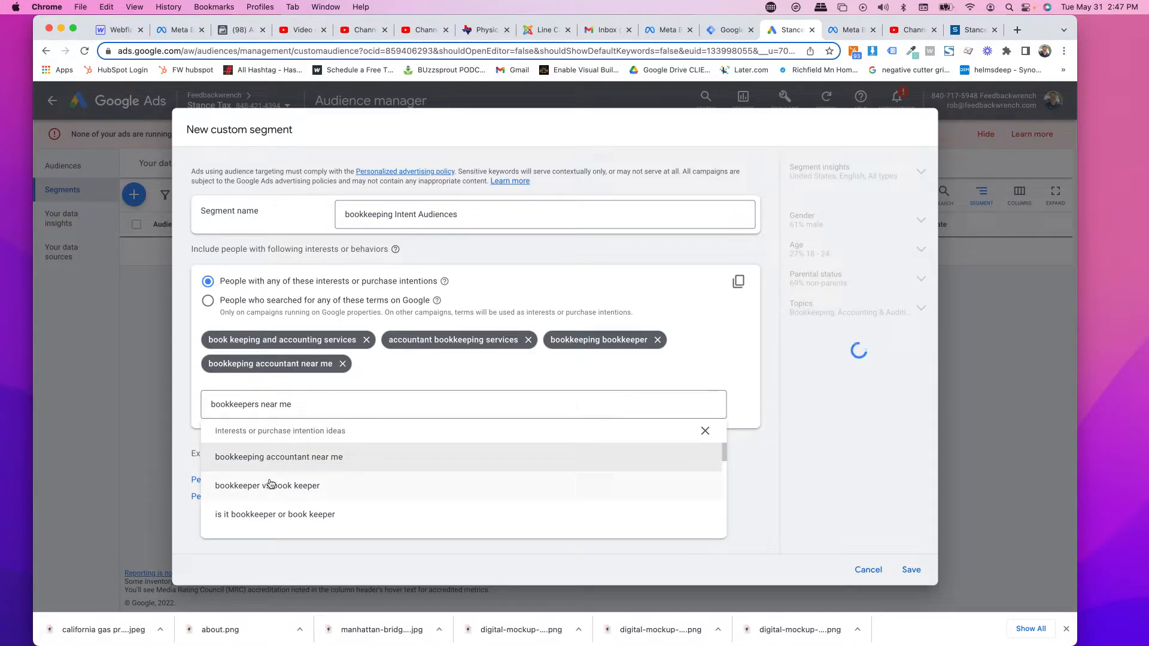
left_click(301, 464)
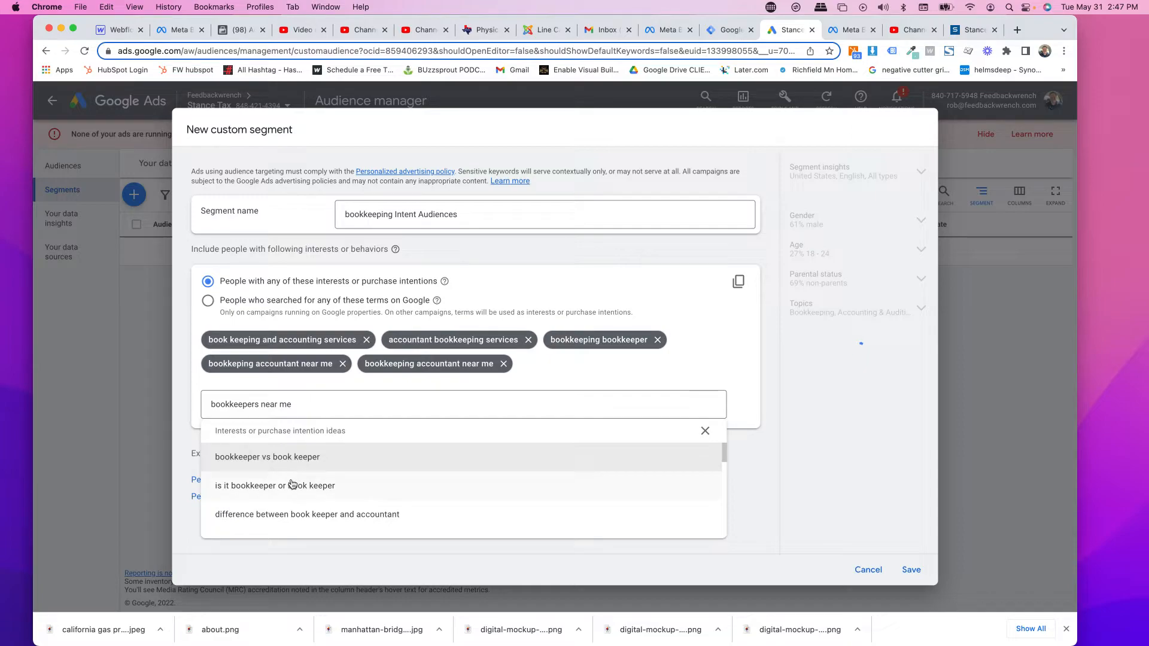
Re-enter the lookup "bookkeepers near me" and look through its suggested interest and purchase intention ideas
double_click(313, 407)
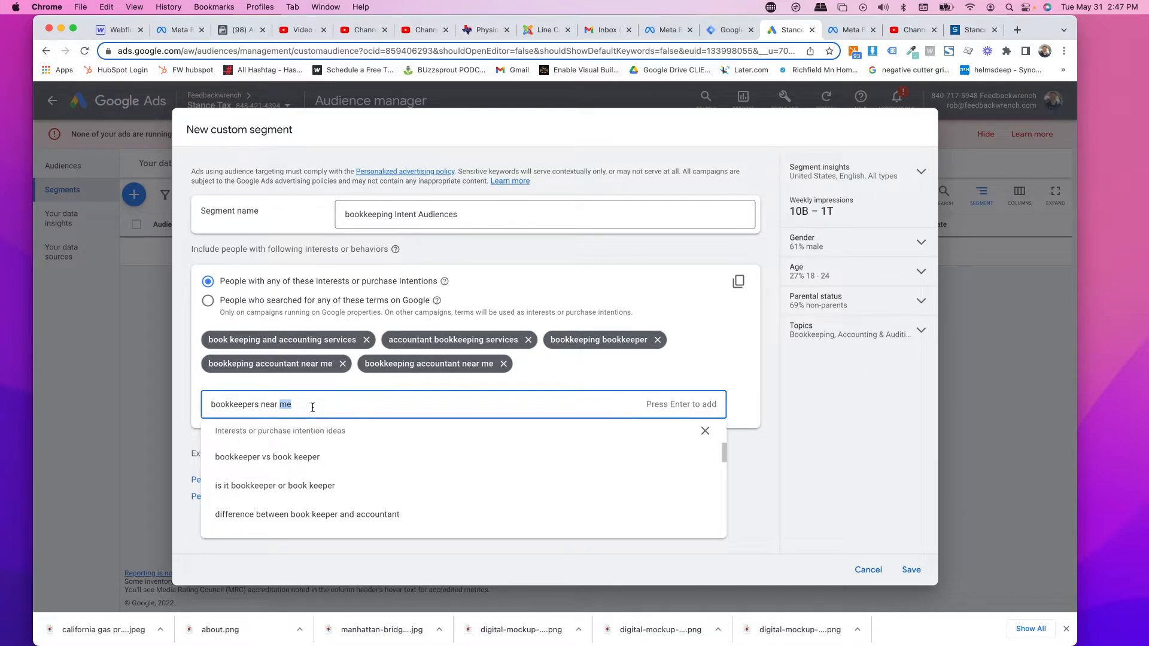
key("BackSpace")
key("BackSpace")
key("BackSpace")
key("BackSpace")
key("BackSpace")
key("BackSpace")
type("nbe")
key("BackSpace")
key("BackSpace")
type("ear me")
scroll(305, 478, "down", 3)
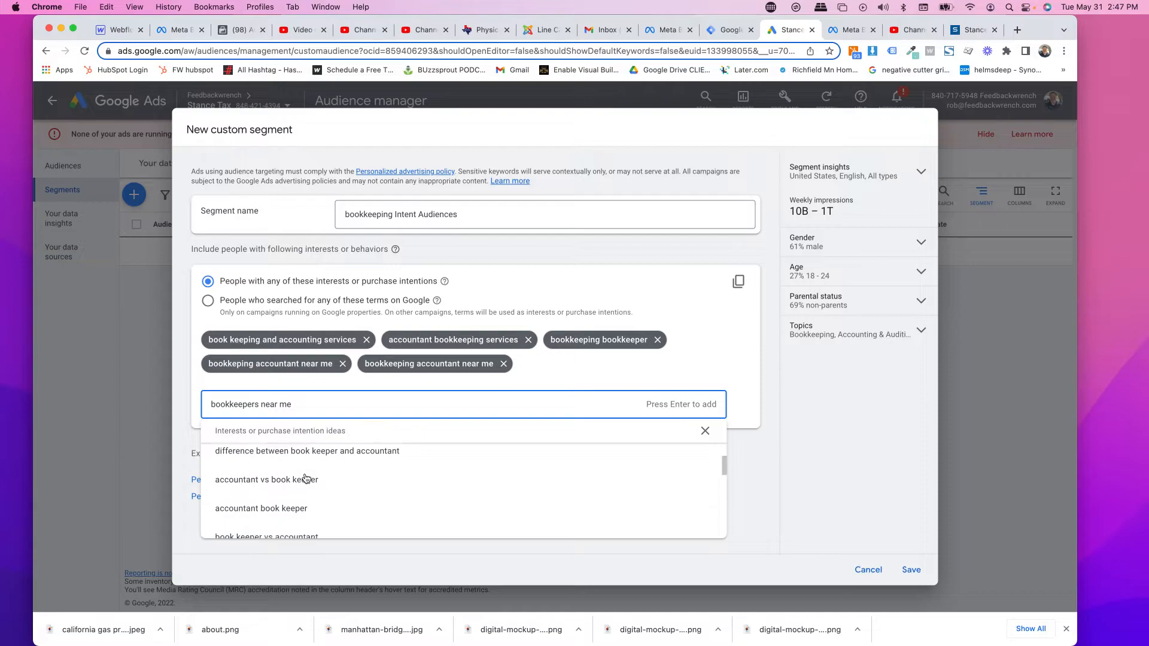
scroll(305, 477, "down", 3)
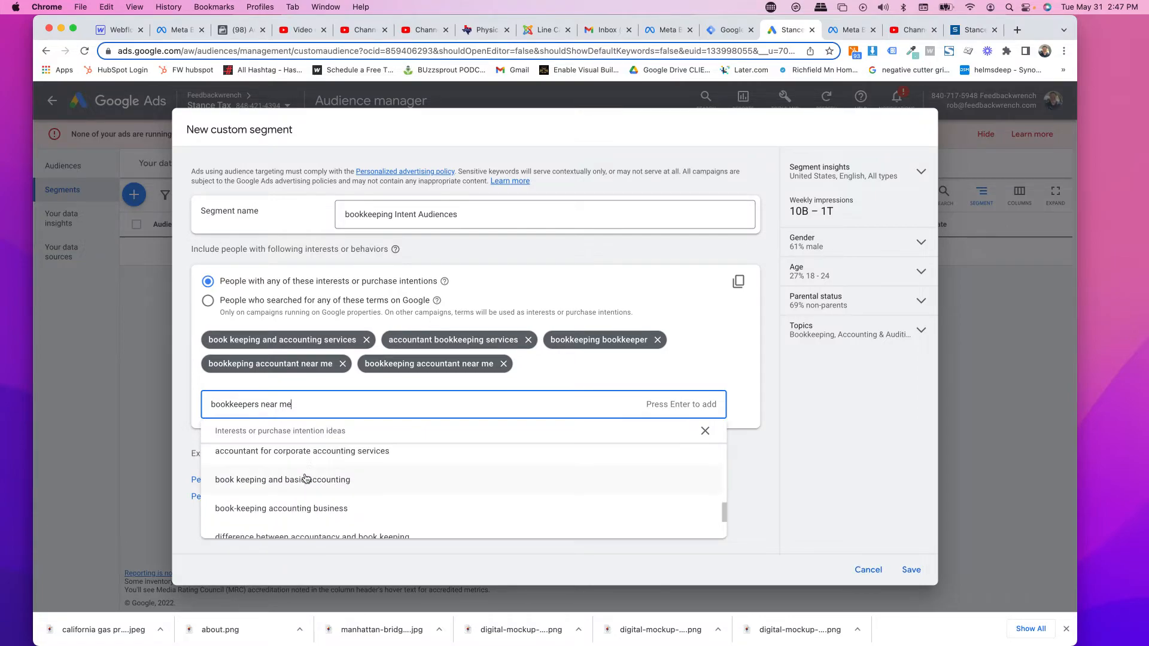
Change the interest and purchase intention lookup to "bookkeeping services"
key("BackSpace")
key("BackSpace")
key("BackSpace")
key("BackSpace")
key("BackSpace")
key("BackSpace")
key("BackSpace")
key("BackSpace")
key("BackSpace")
key("BackSpace")
key("BackSpace")
key("BackSpace")
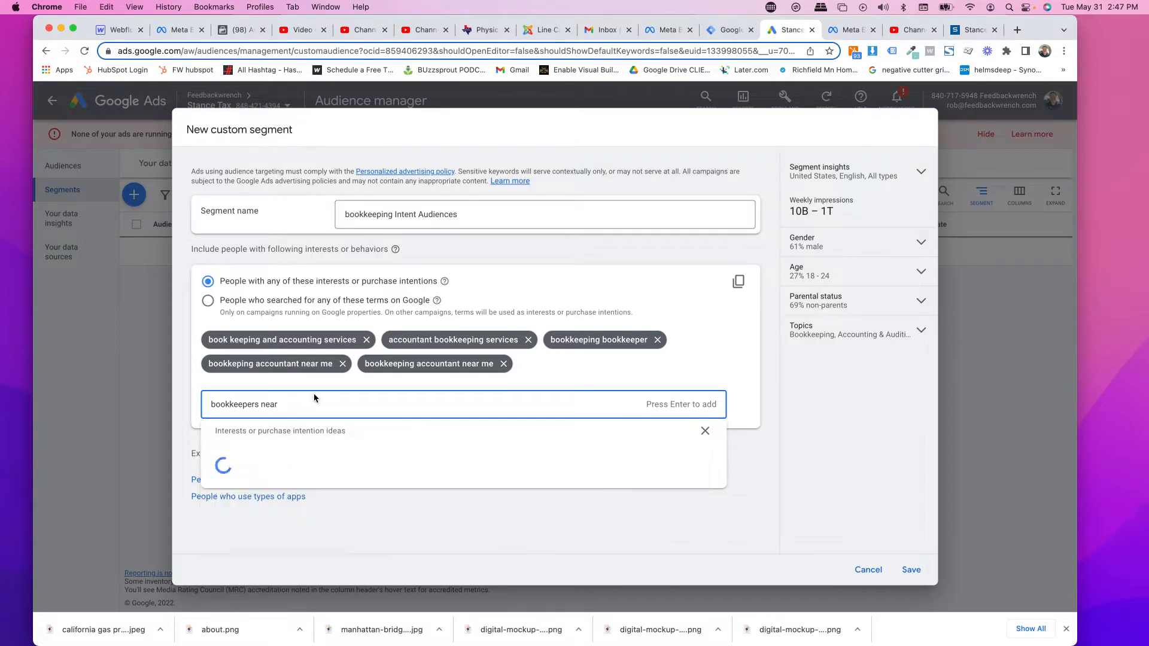
type("ping services")
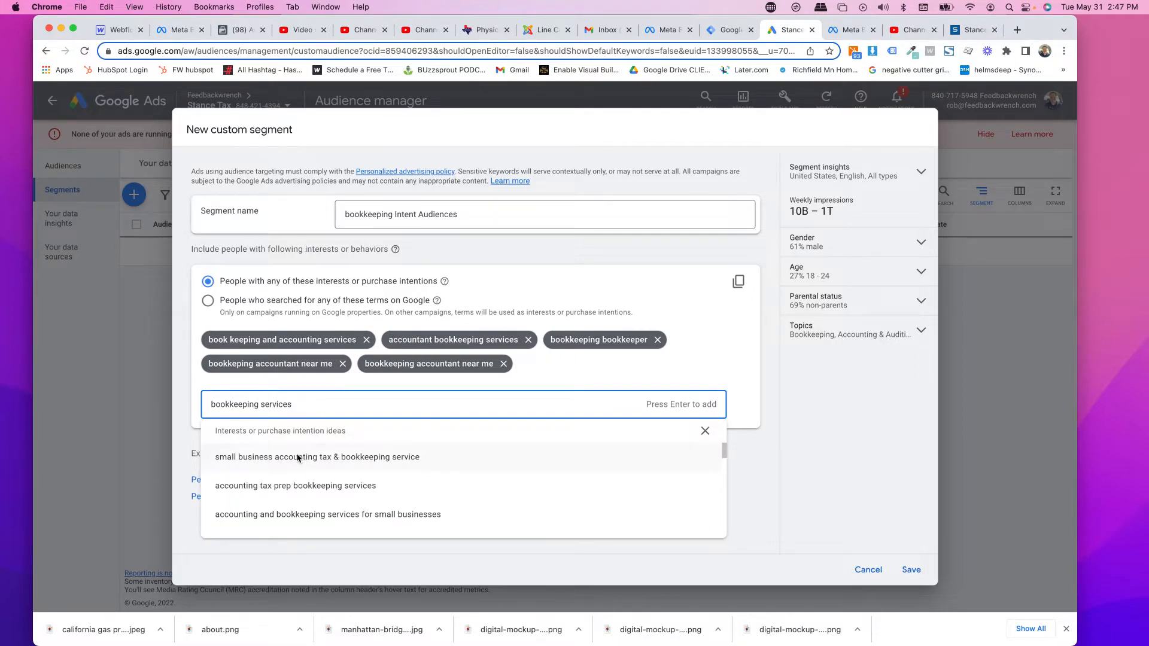
Add the ideas "small business accounting tax & bookkeeping service", "accounting tax prep bookkeeping services" and "accounting and bookkeeping services for small businesses"
left_click(284, 461)
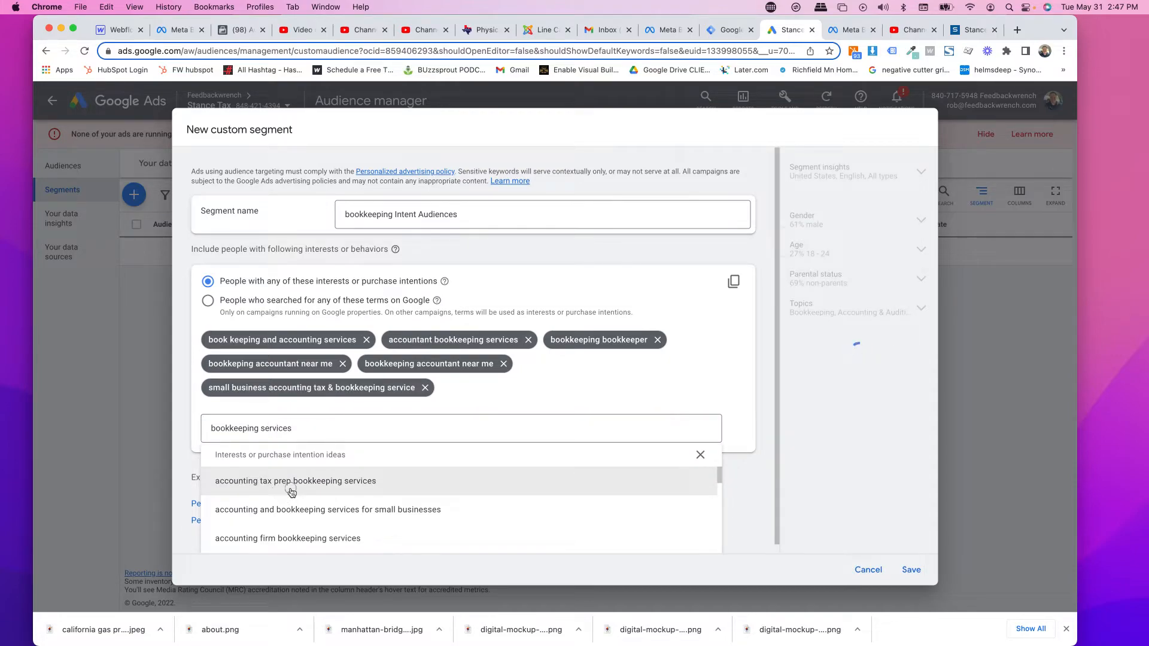
left_click(292, 491)
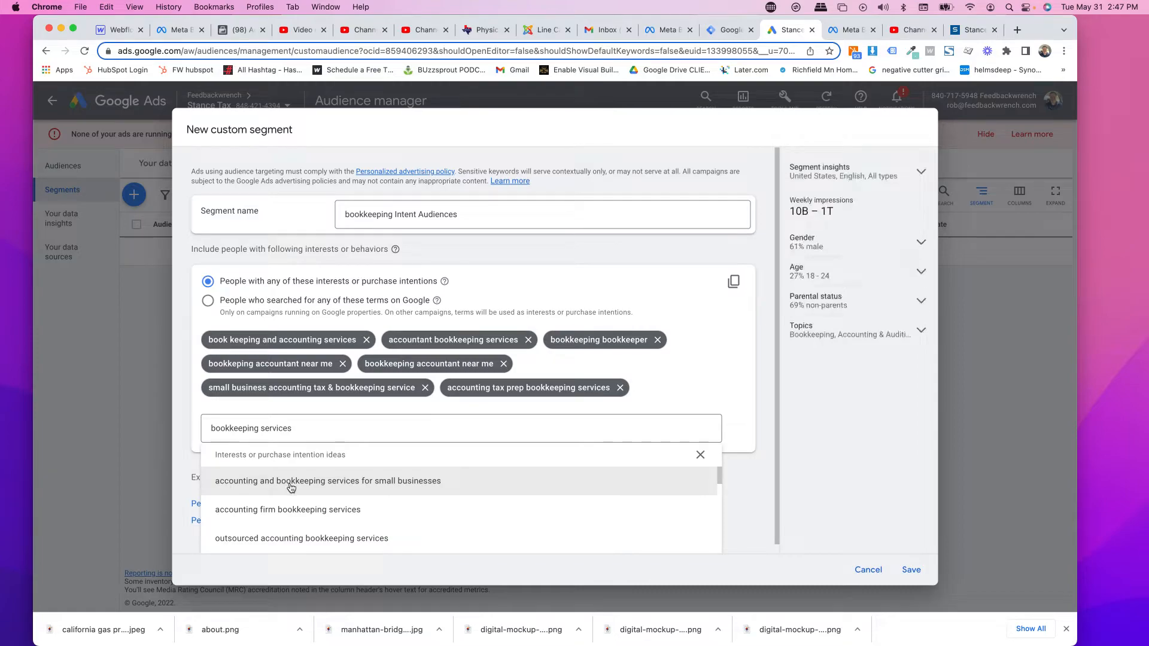
left_click(291, 488)
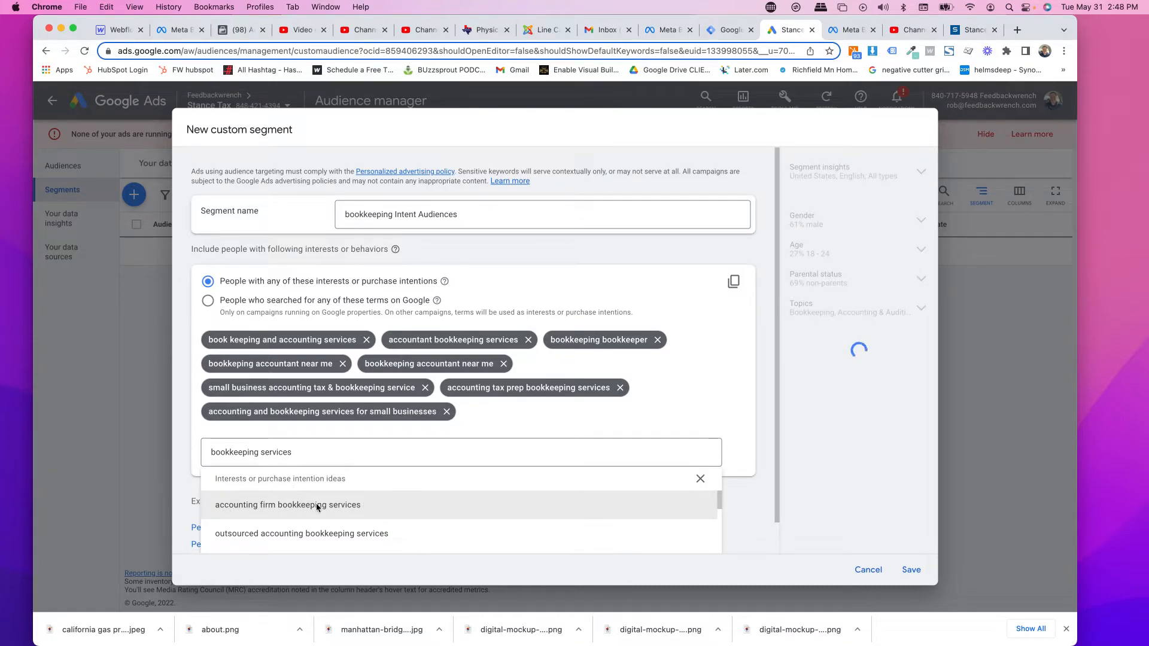
Add the ideas "outsourced accounting bookkeeping services" and "small business tax accounting services" to the segment
scroll(458, 500, "down", 1)
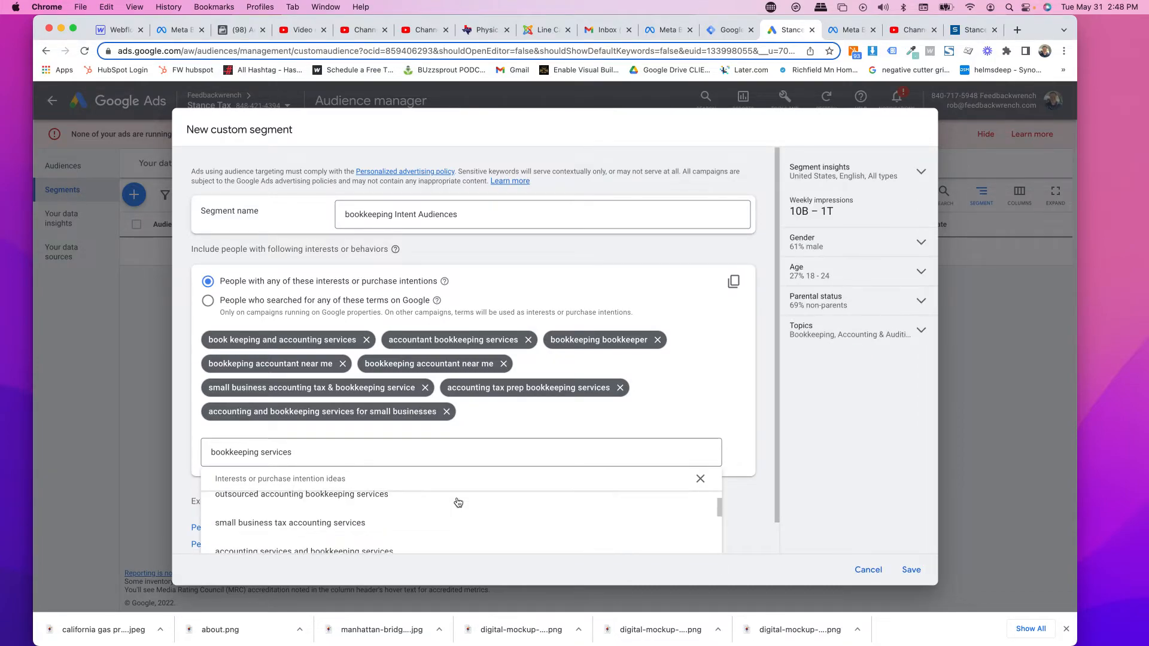
scroll(458, 503, "up", 1)
scroll(766, 408, "down", 1)
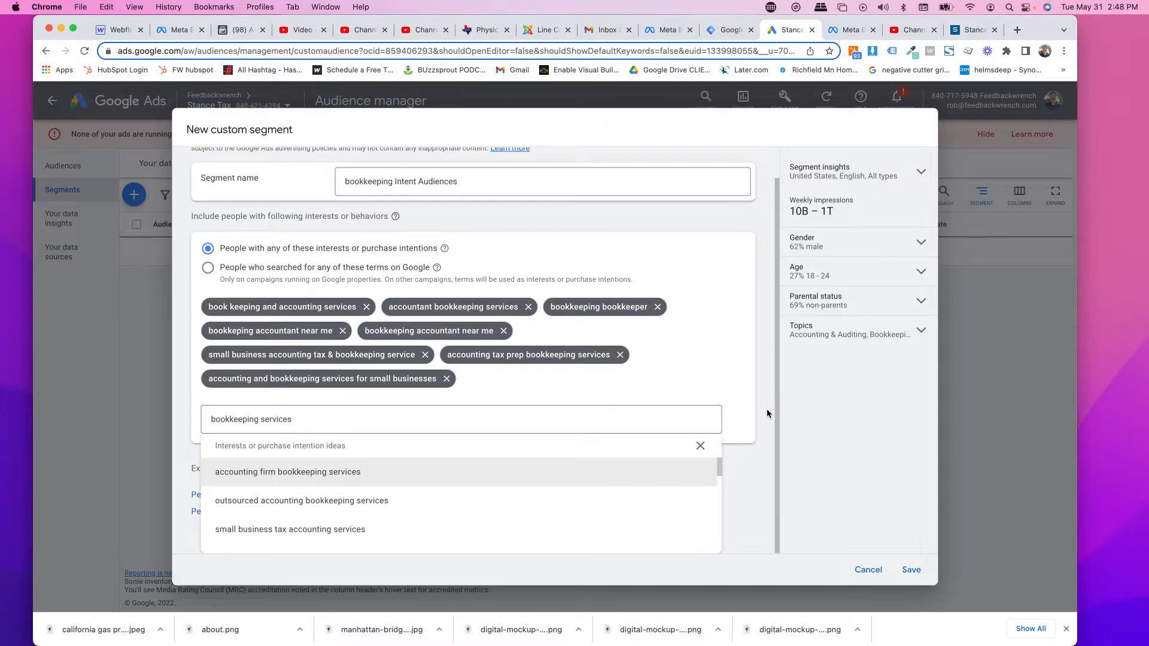
left_click(304, 505)
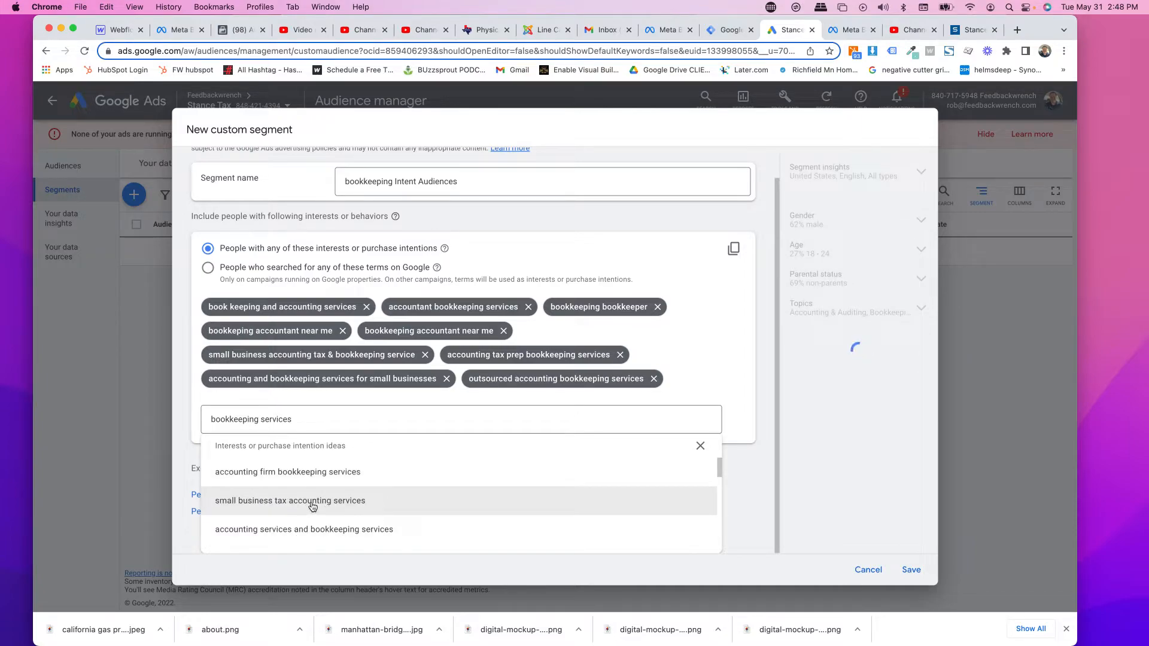
left_click(310, 505)
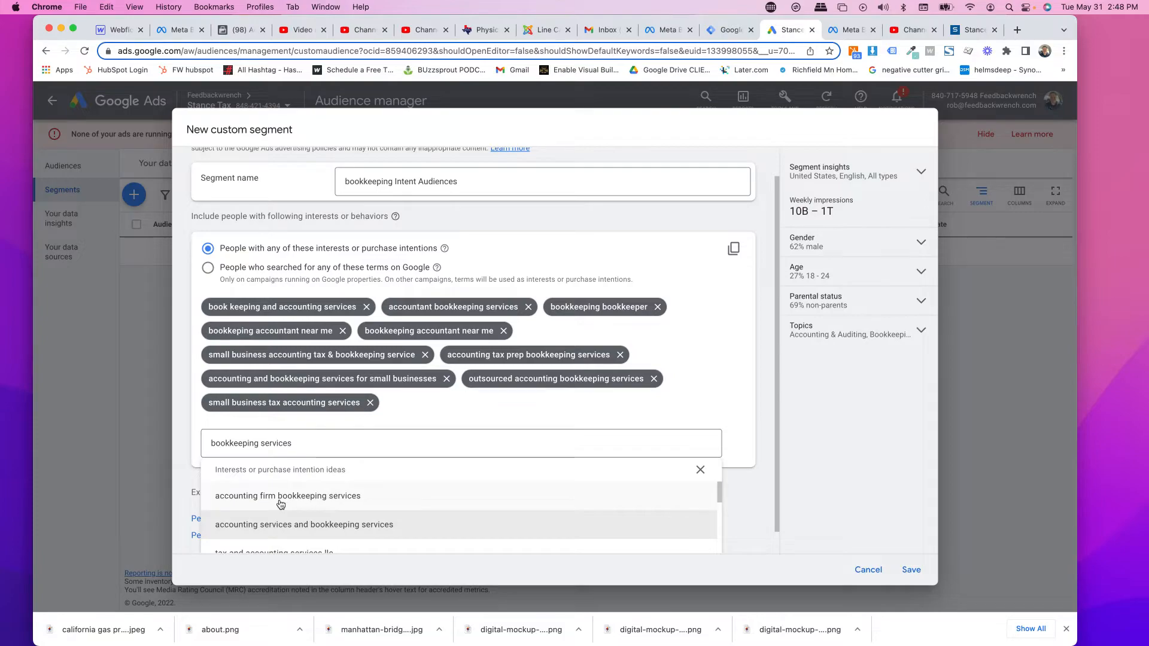
Add the ideas "accounting firm bookkeeping services" and "accounting services and bookkeeping services", and close the suggestion list
left_click(302, 500)
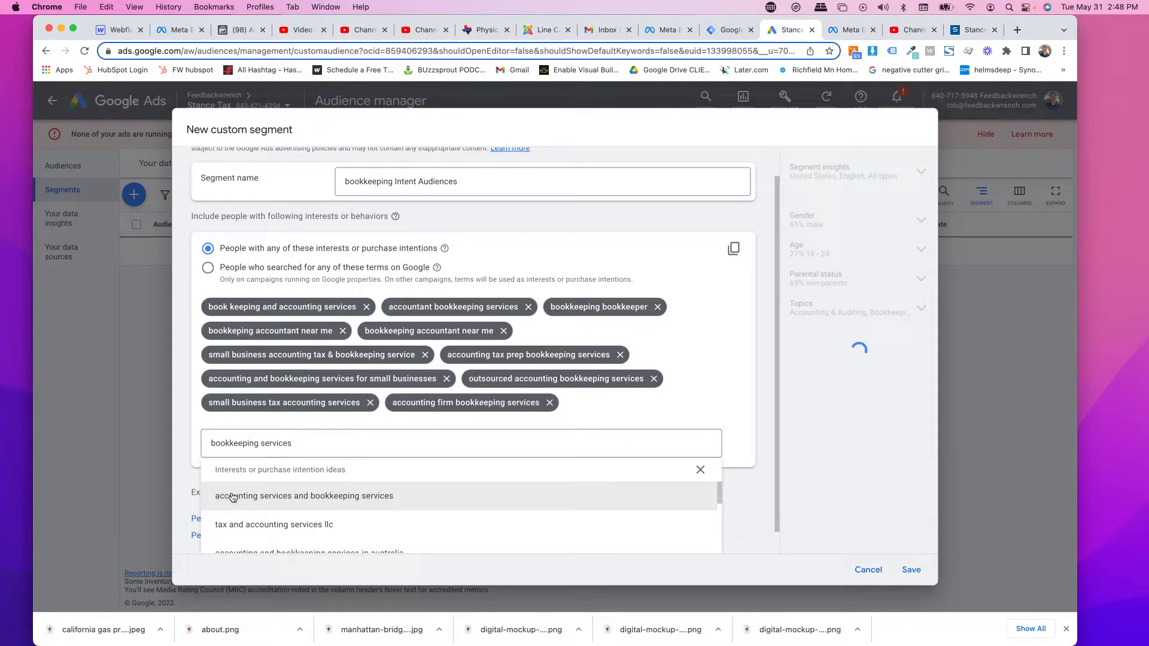
left_click(312, 501)
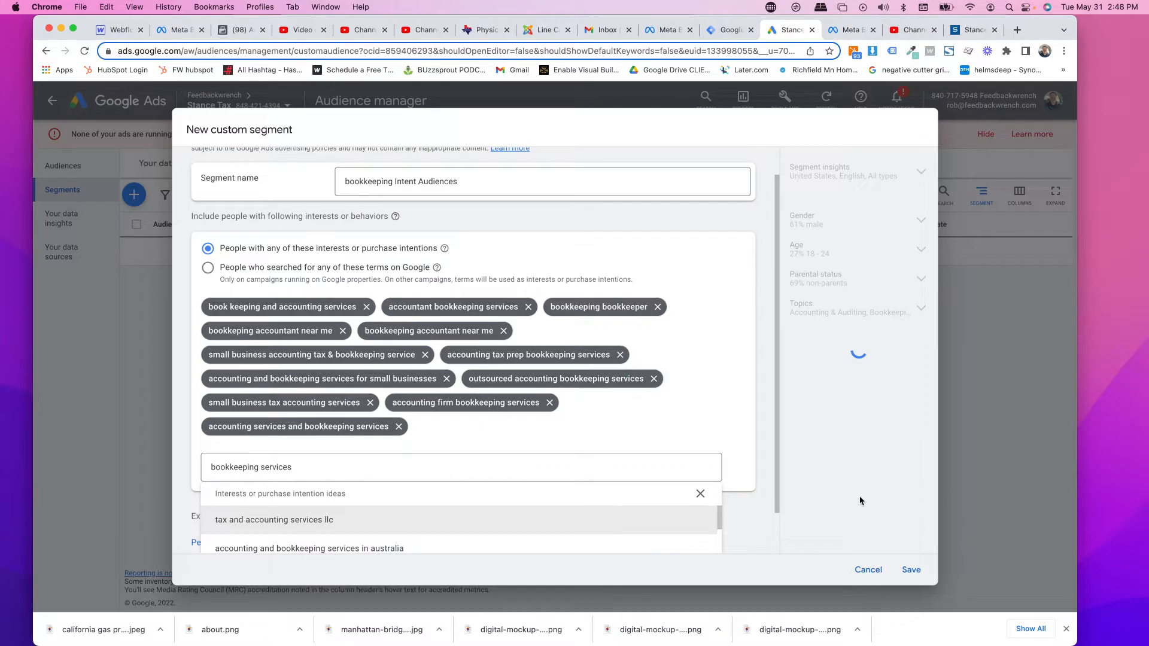
left_click(862, 473)
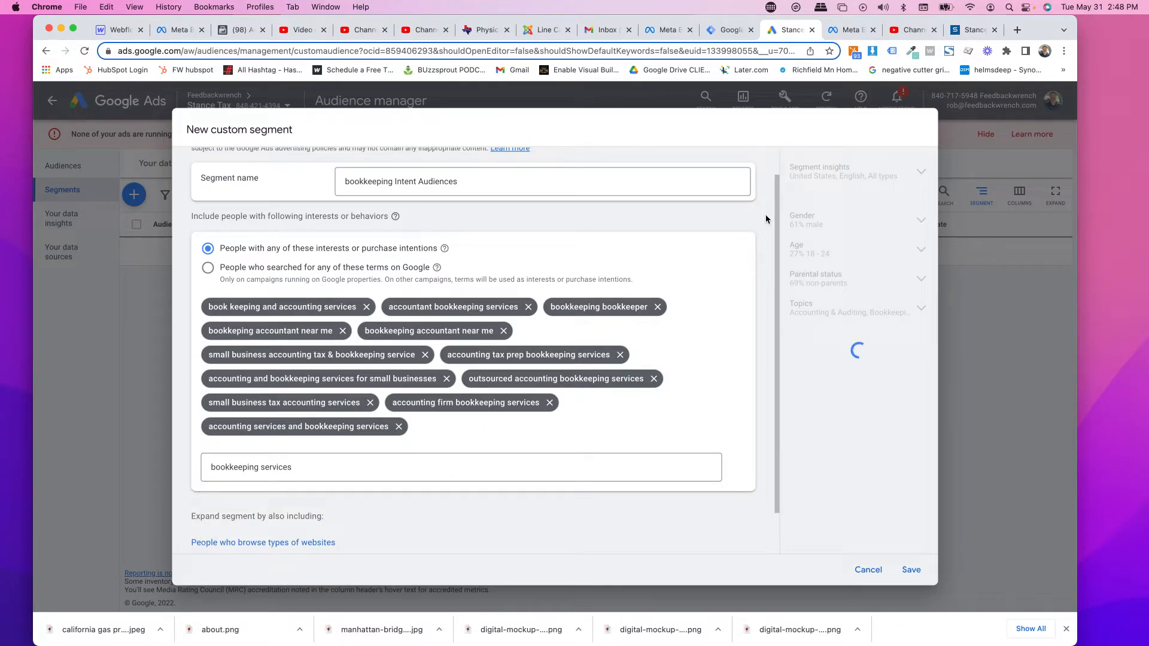